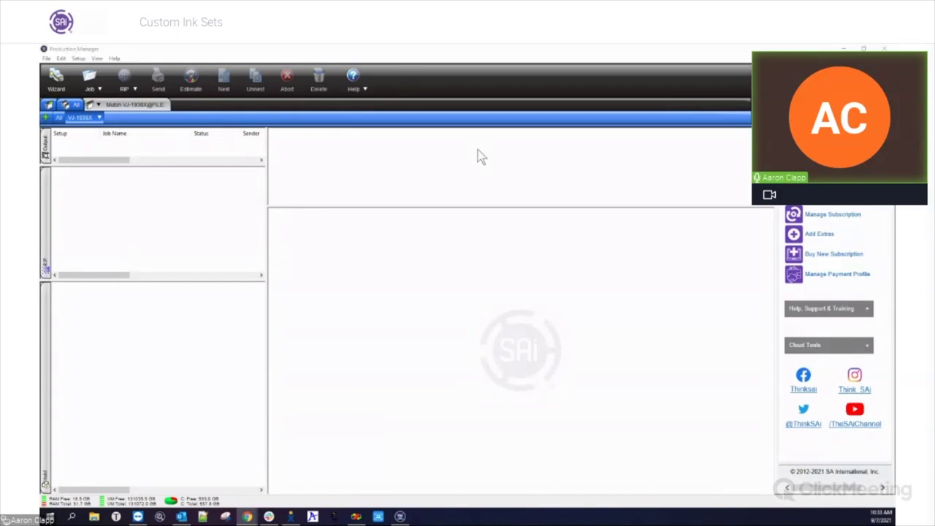
In the VJ-1938X setup's default job properties, set the color mode to CMYKLcLmWW (variable dot).
left_click(100, 119)
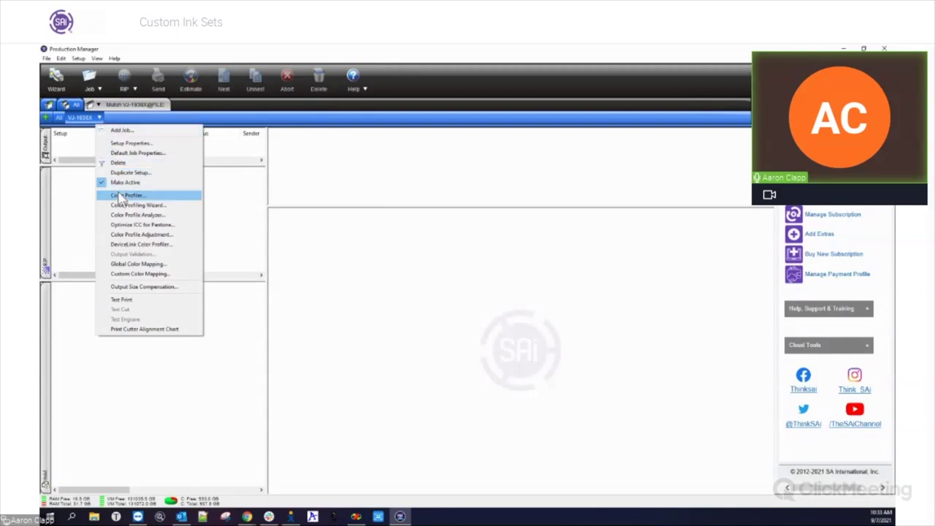
left_click(158, 161)
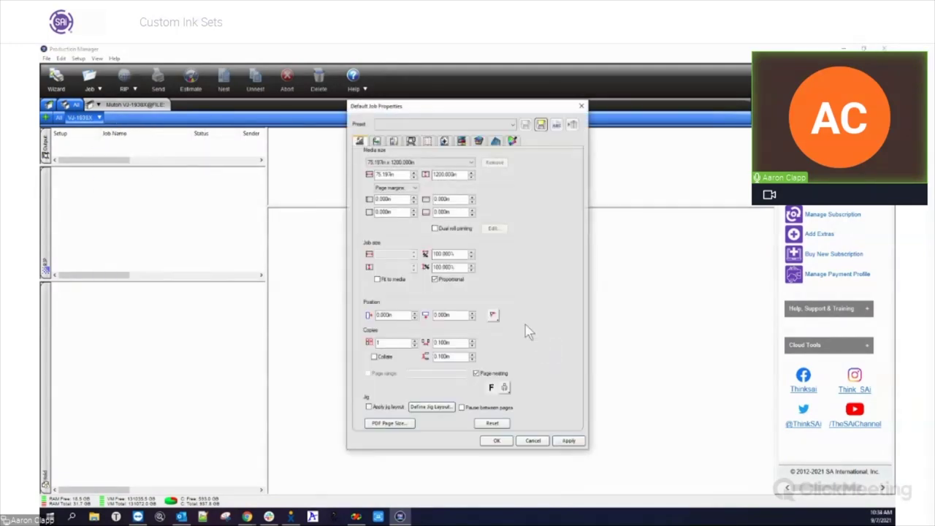
left_click_drag(426, 110, 356, 120)
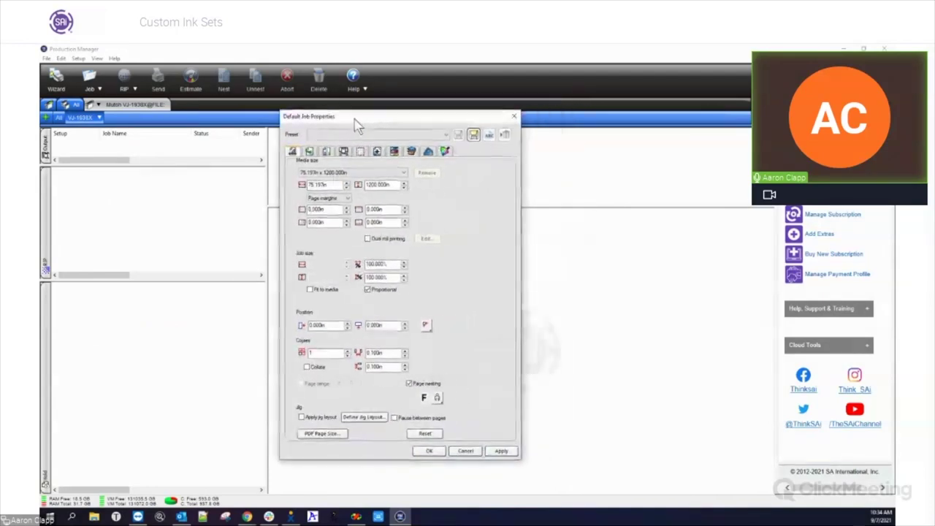
left_click(326, 151)
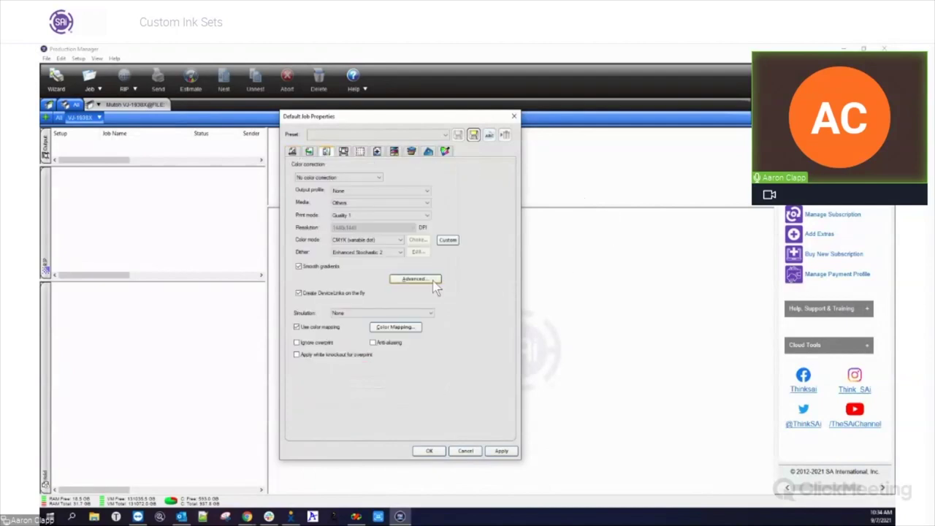
left_click(400, 240)
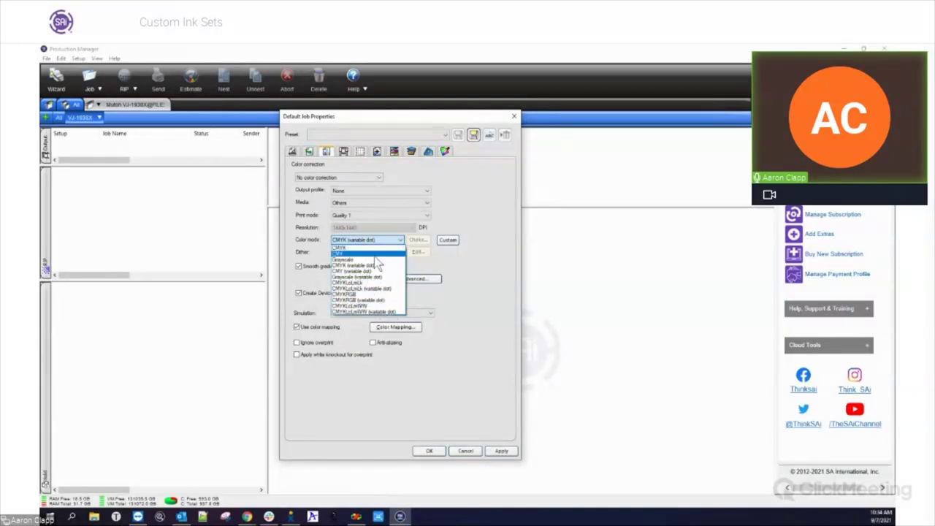
left_click(372, 313)
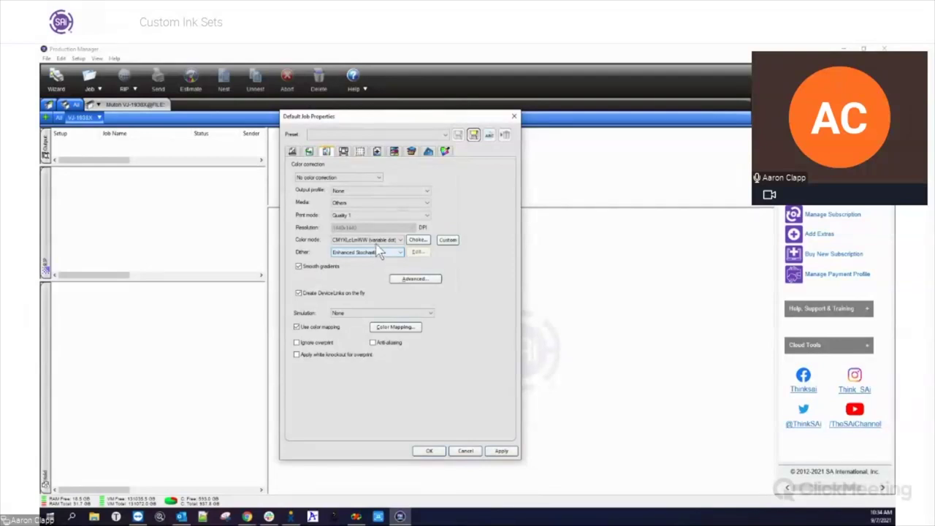
Open the custom color mode definition and check the available reference color modes.
left_click(449, 241)
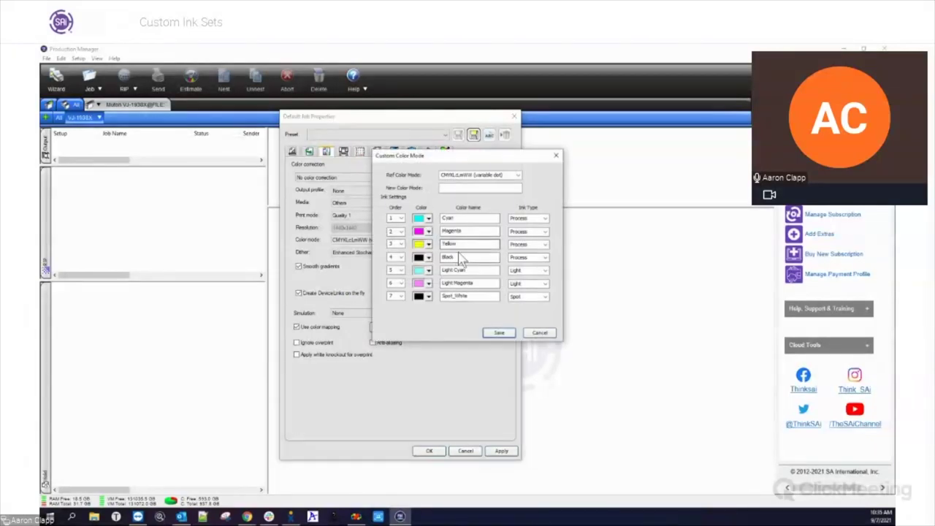
left_click_drag(475, 165, 410, 166)
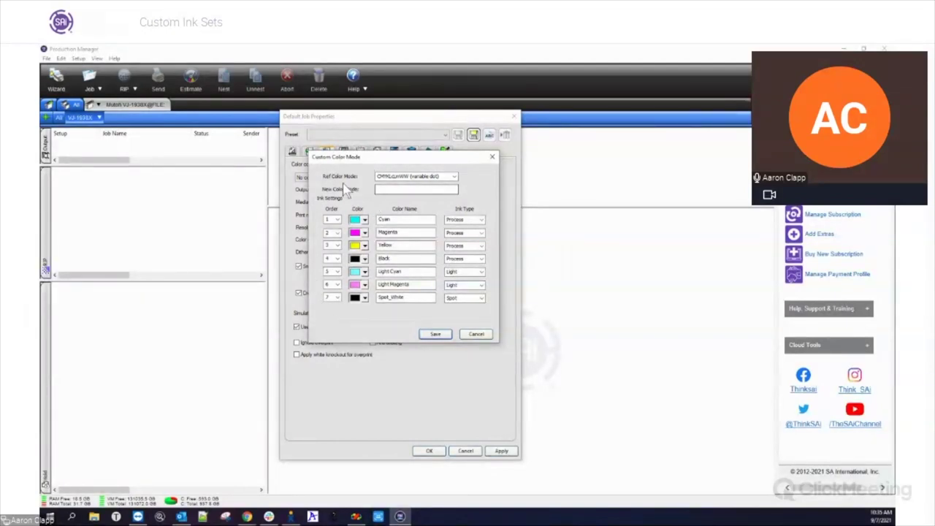
left_click(453, 178)
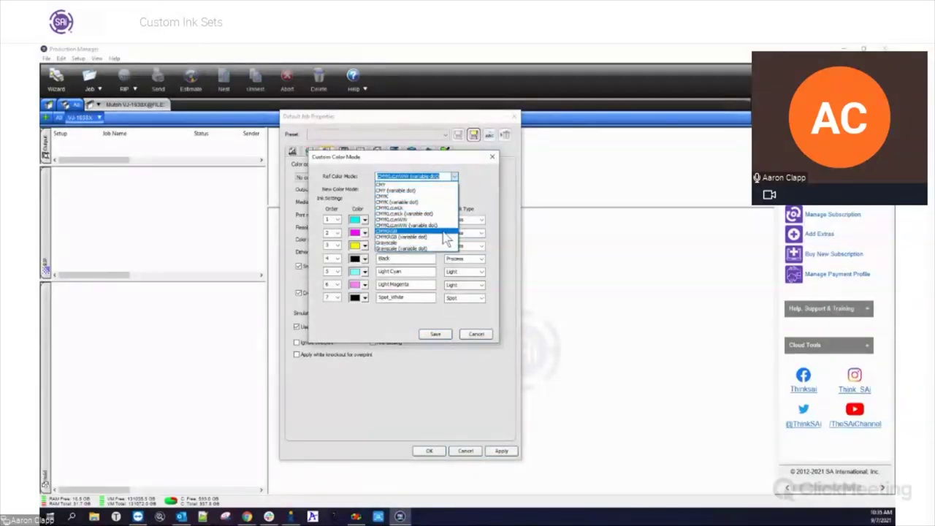
left_click(477, 191)
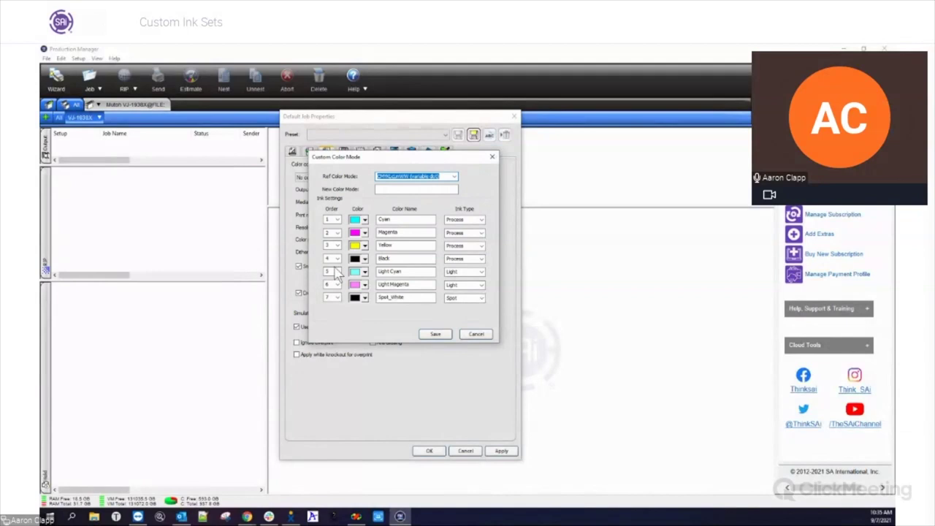
Name the new color mode "CMYKLcLmLk New Color mode".
left_click(425, 190)
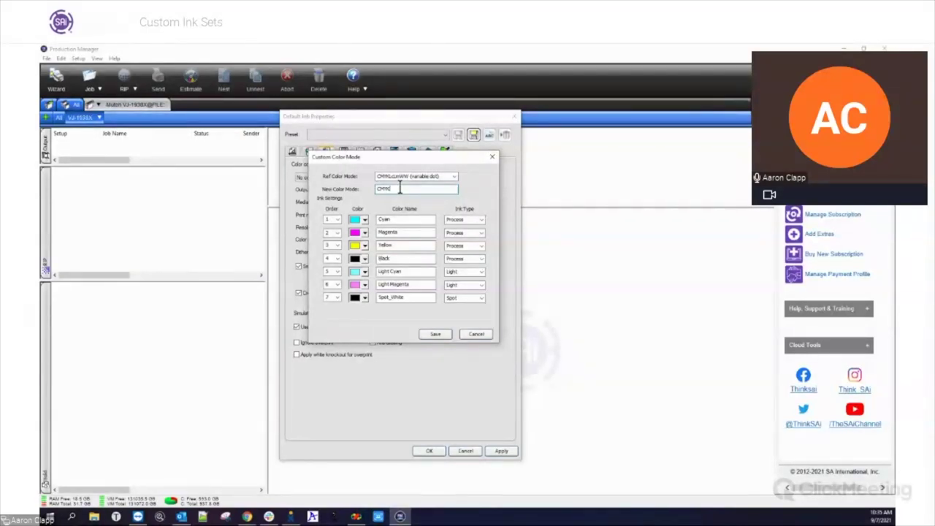
type("LcLm")
key("super+d")
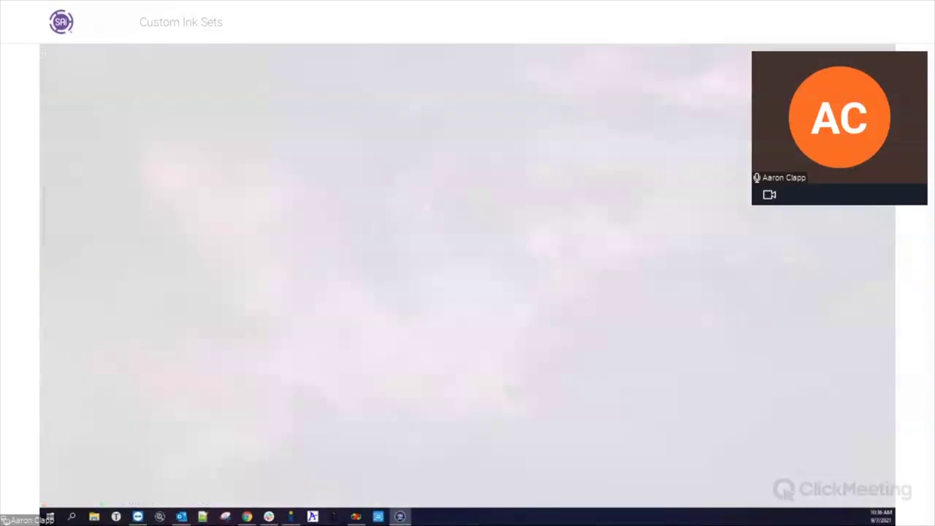
key("super+d")
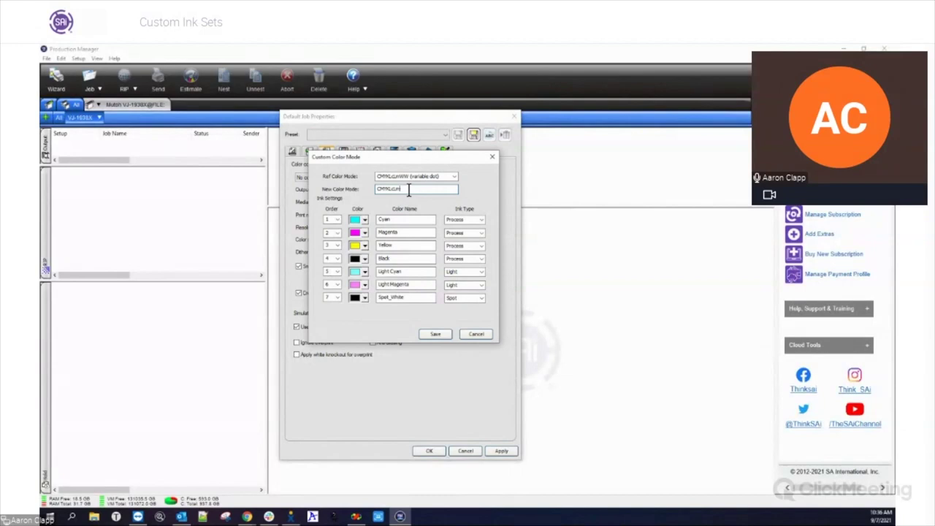
type("WW")
type("New Color Mode")
left_click(454, 178)
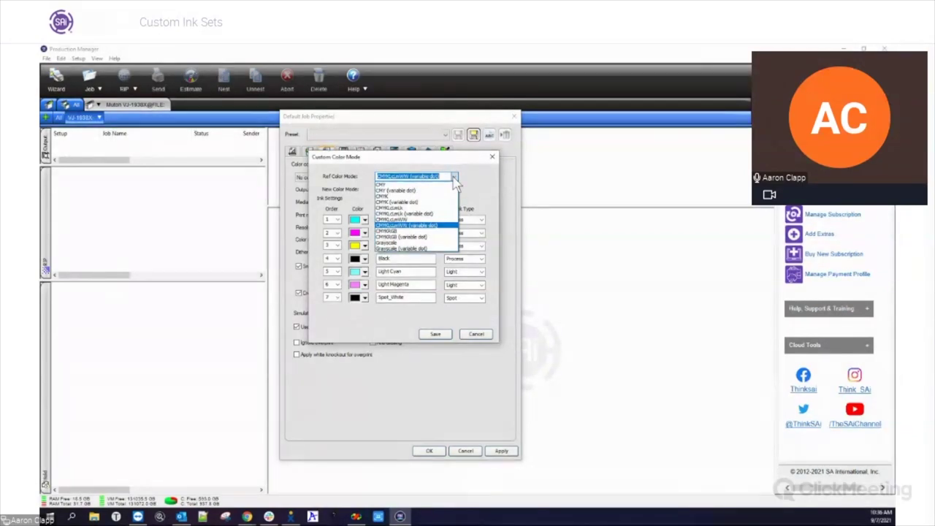
left_click(453, 177)
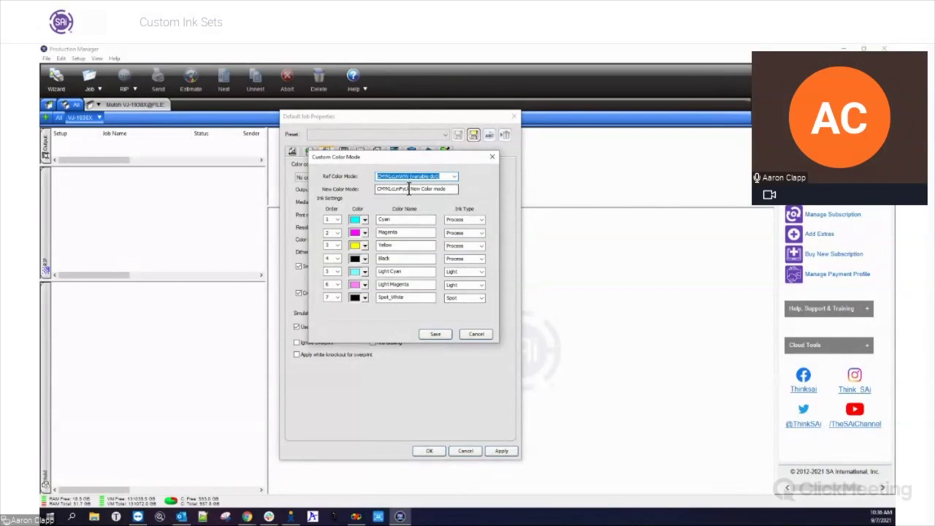
left_click(409, 188)
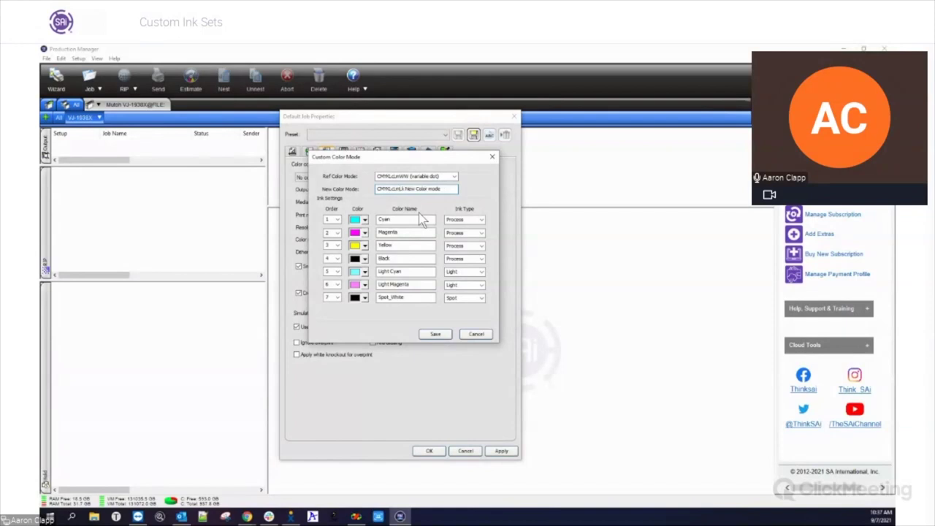
Rename the seventh ink in the custom color mode as Light Black.
left_click(379, 299)
left_click(336, 220)
left_click(339, 226)
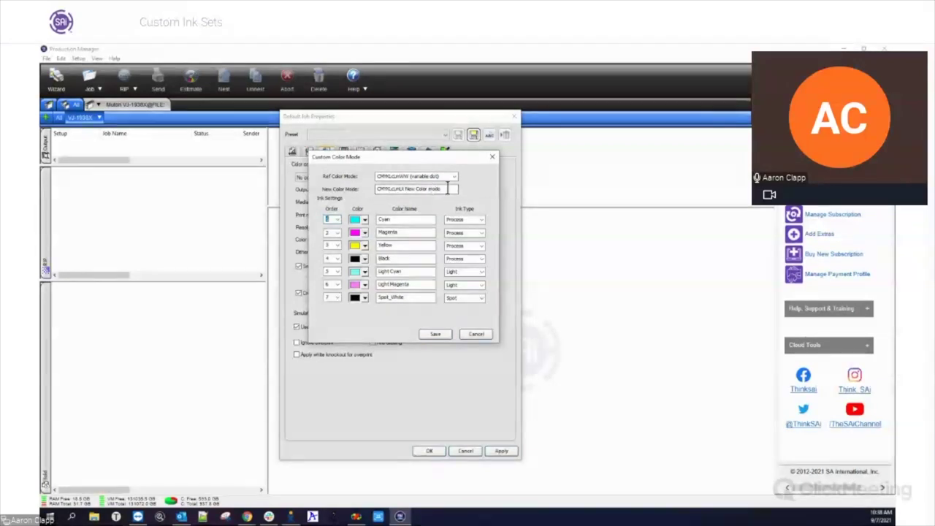
double_click(391, 297)
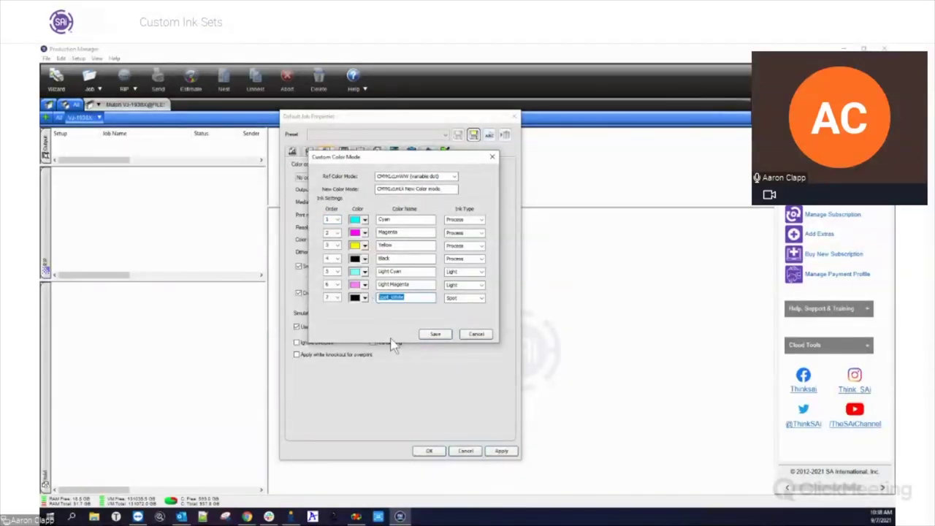
type("Ligh")
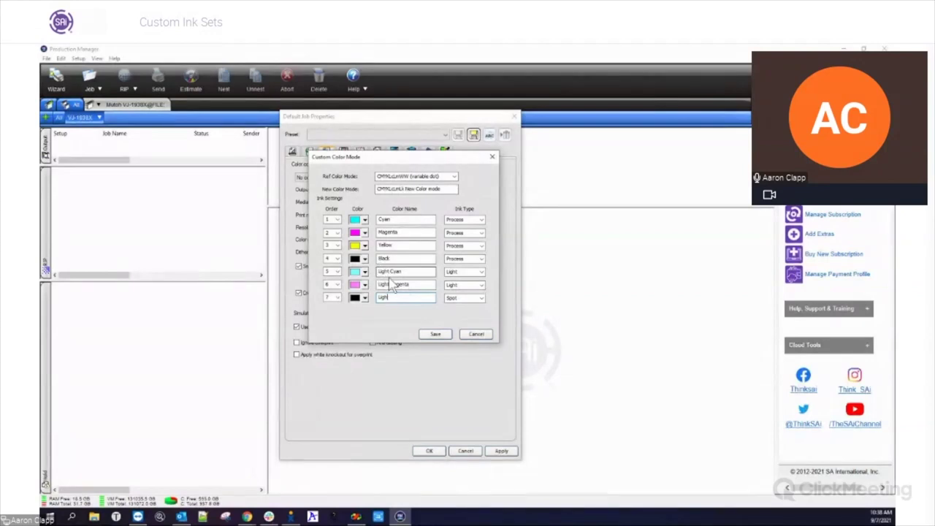
mouse_move(391, 271)
left_mouse_down()
mouse_move(431, 272)
mouse_move(374, 271)
left_mouse_up()
left_click(389, 298)
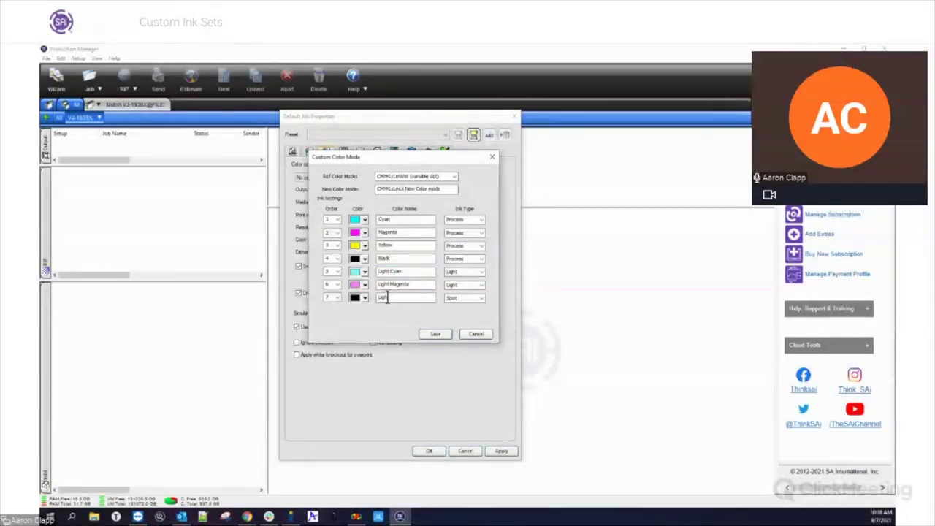
type("t Black")
left_click_drag(400, 300, 377, 301)
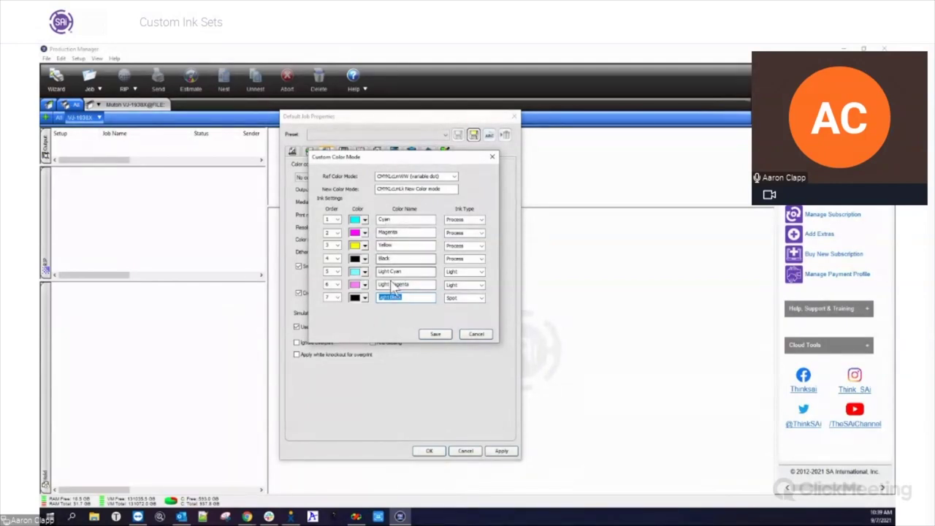
double_click(394, 258)
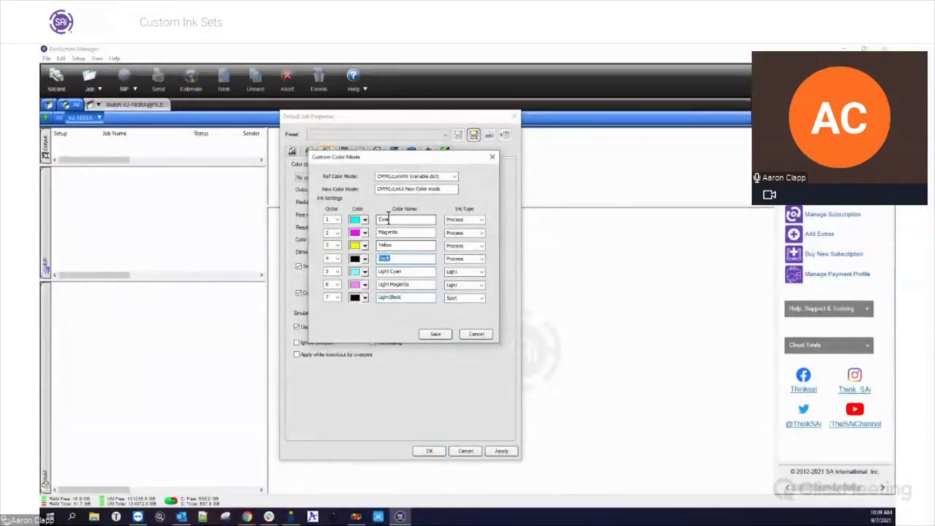
left_click(407, 272)
left_click_drag(393, 271, 338, 270)
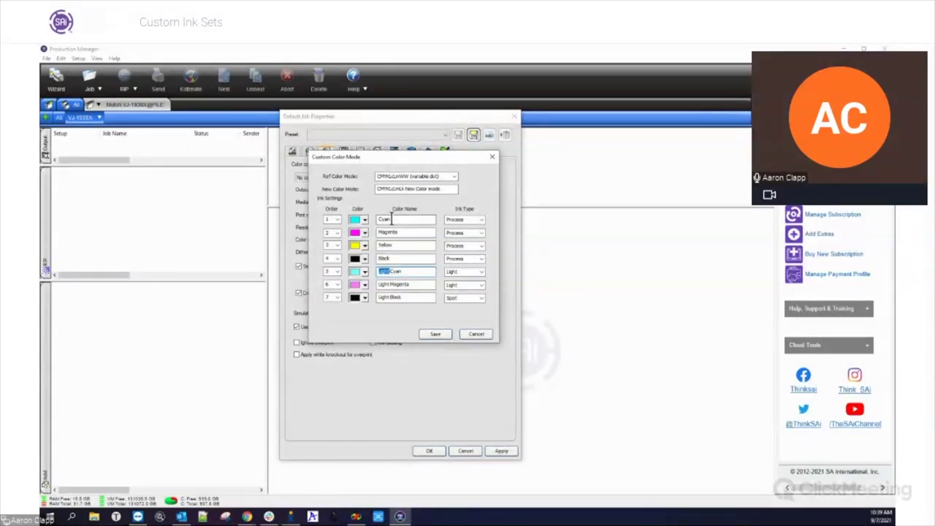
left_click_drag(394, 219, 379, 220)
left_click(403, 298)
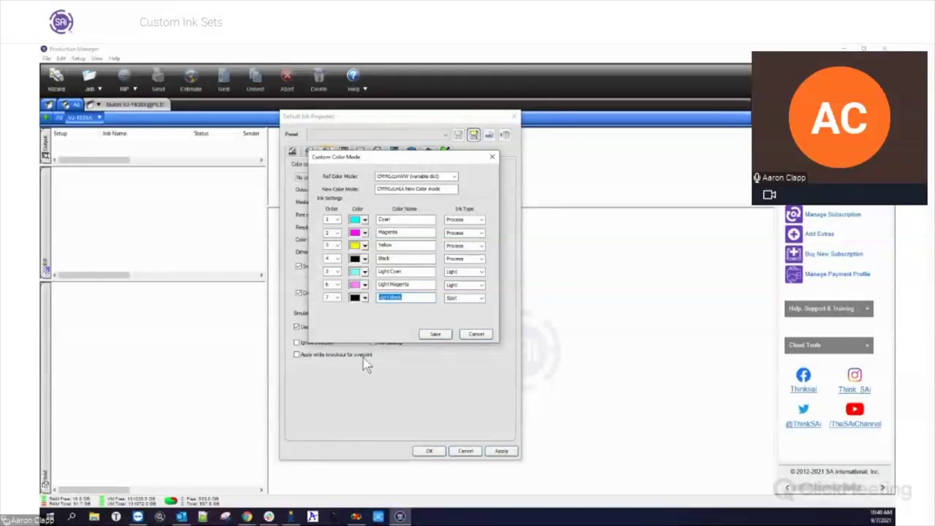
Set the Light Black ink's type to Light.
left_click(482, 220)
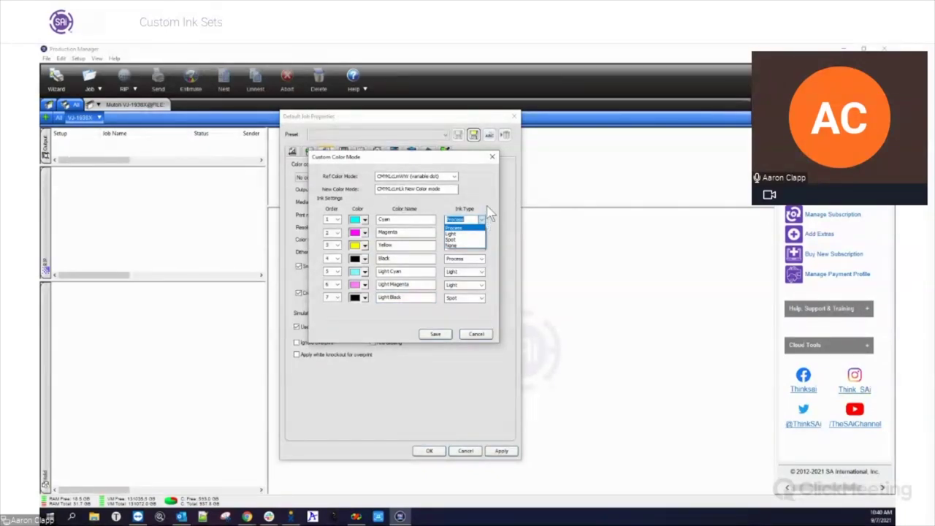
left_click(486, 218)
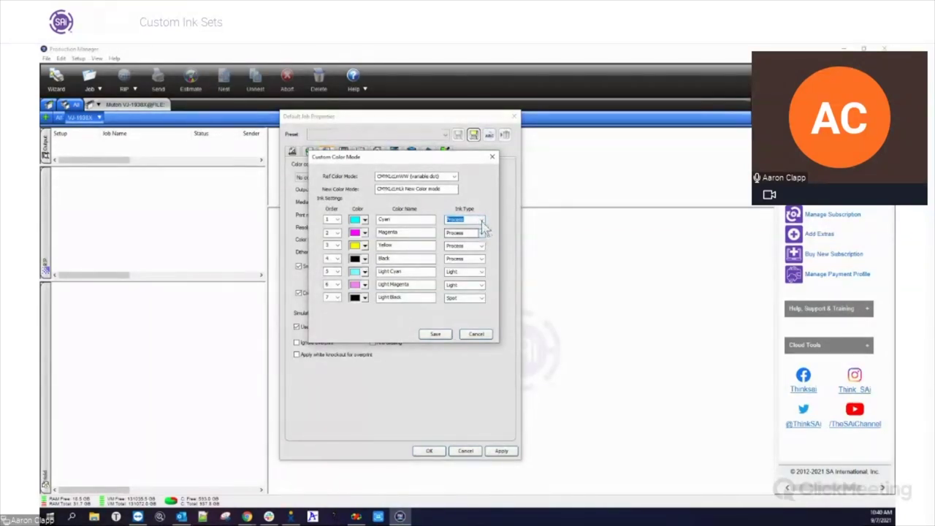
left_click(481, 220)
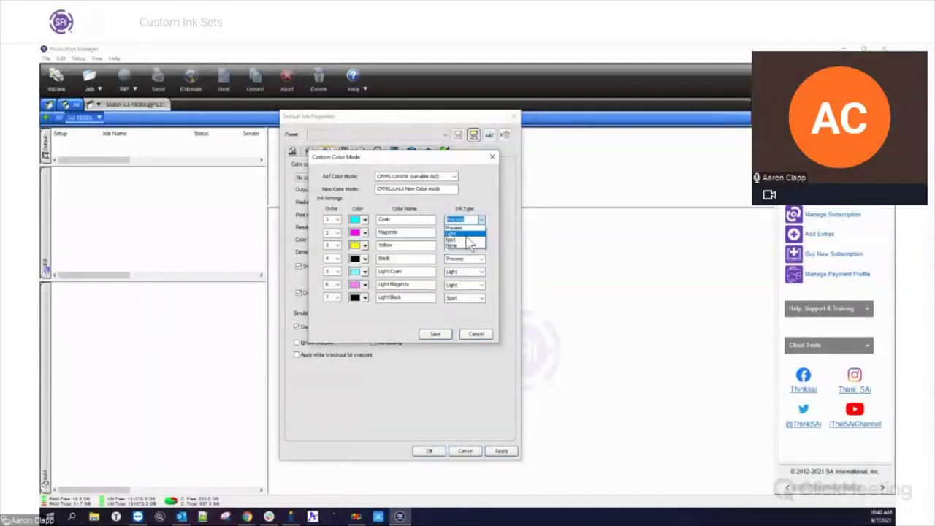
left_click(468, 229)
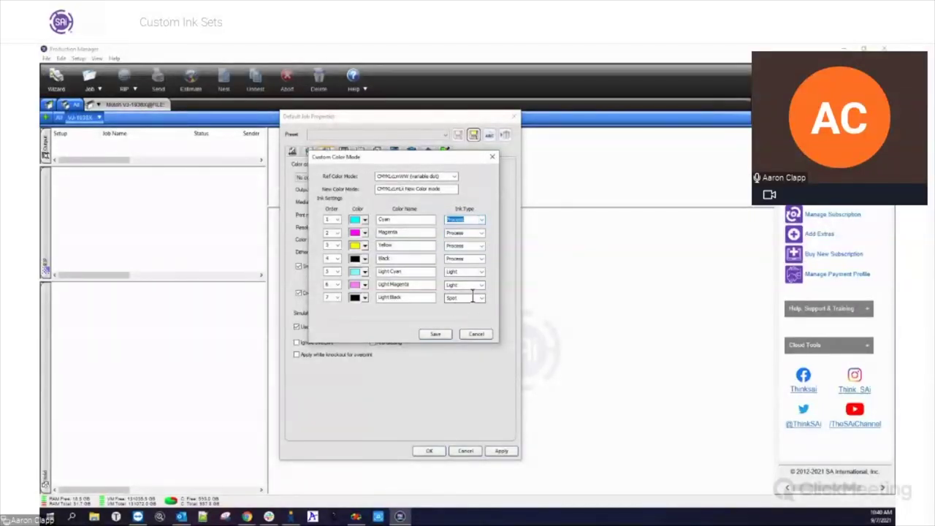
left_click(483, 298)
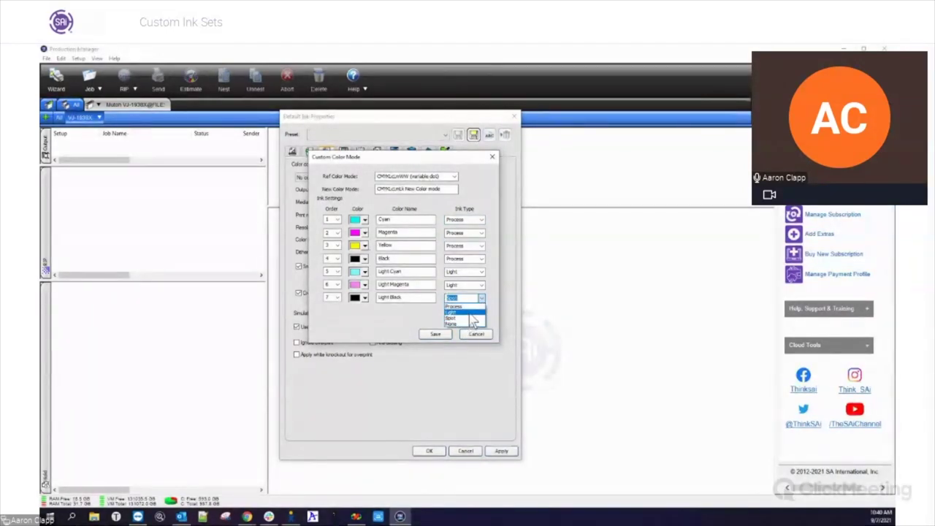
left_click(470, 312)
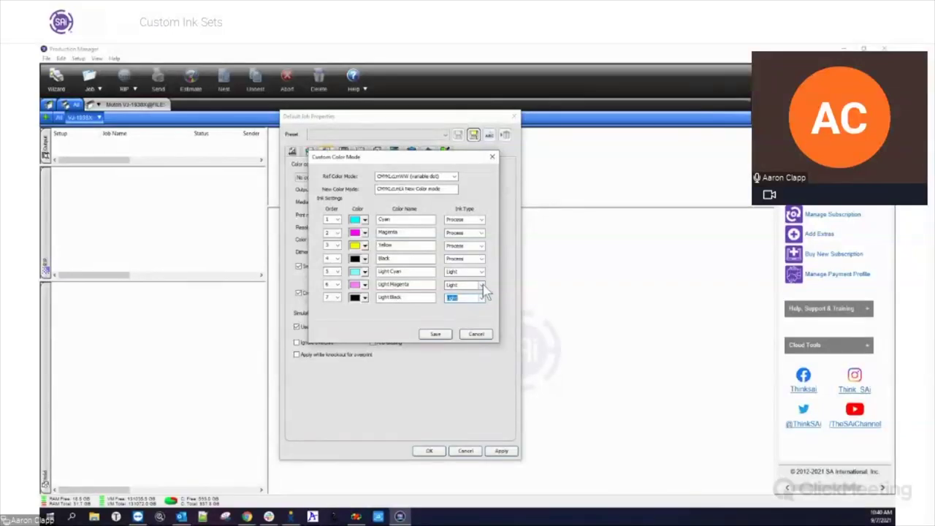
Check the available ink types and reference color modes in the custom color mode definition without changing them.
left_click(481, 218)
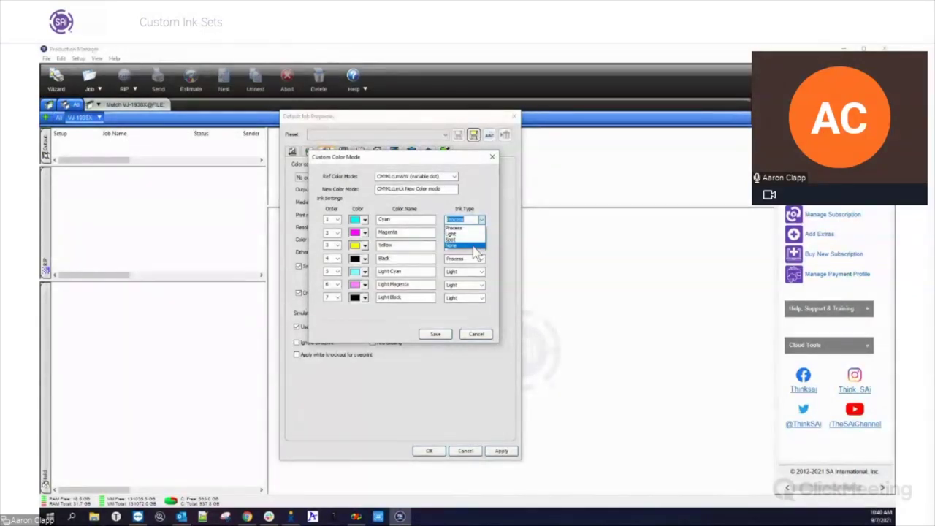
left_click(489, 263)
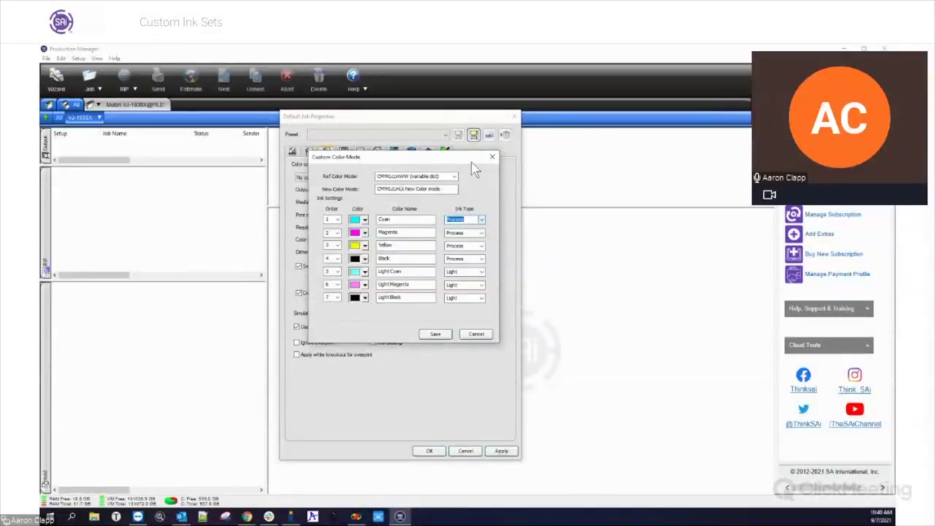
left_click(454, 177)
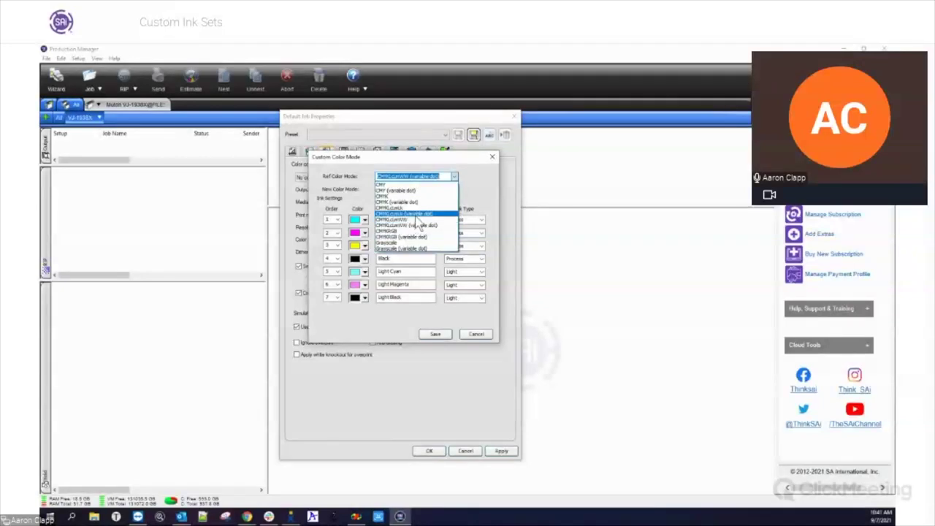
left_click(479, 191)
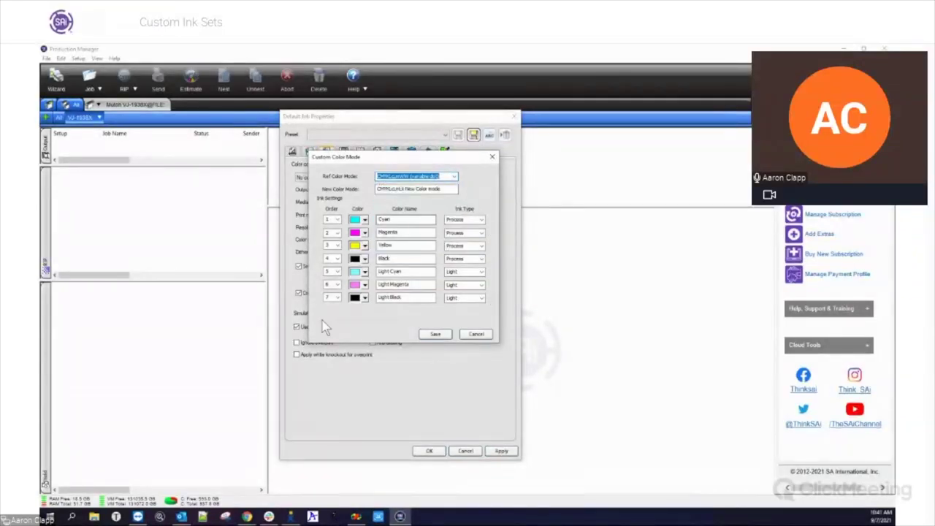
left_click(481, 301)
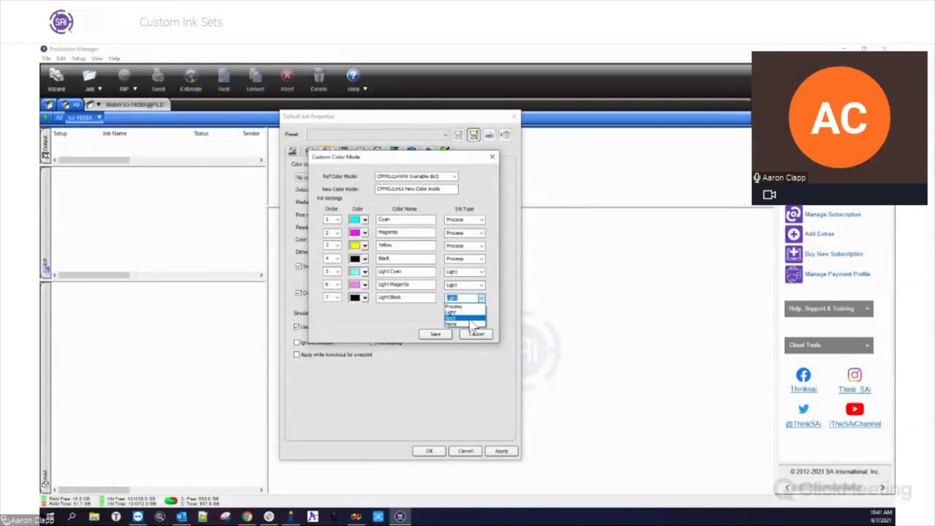
left_click(471, 322)
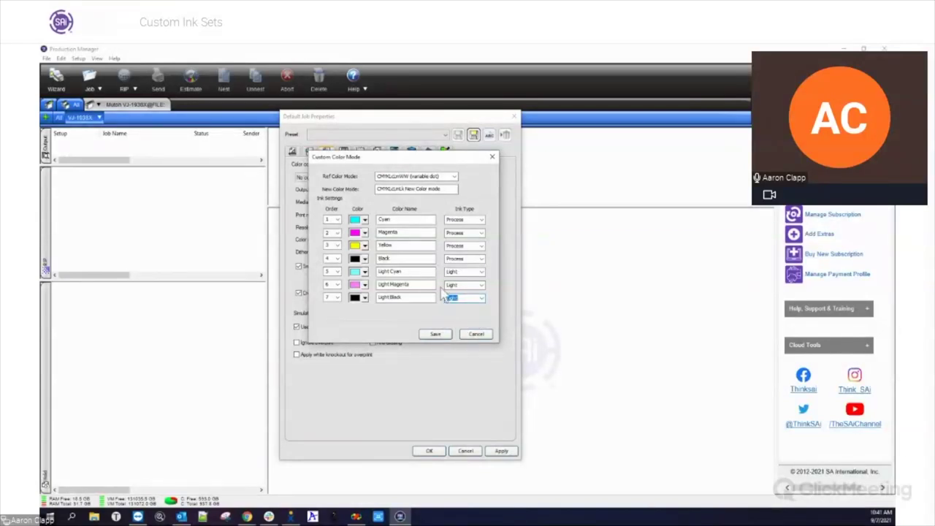
Save the custom color mode "CMYKLcLmLk New Color mode" and confirm its addition.
left_click_drag(457, 189, 378, 189)
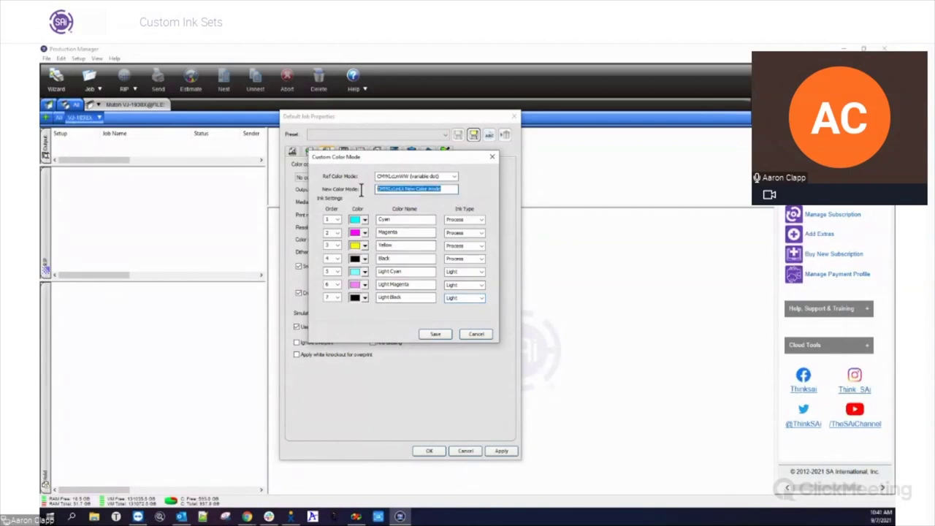
left_click(433, 334)
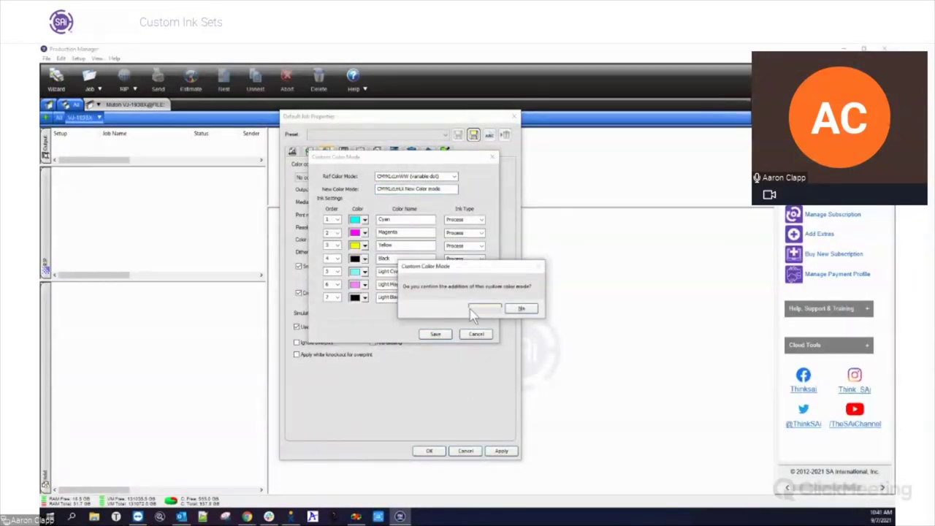
left_click(494, 313)
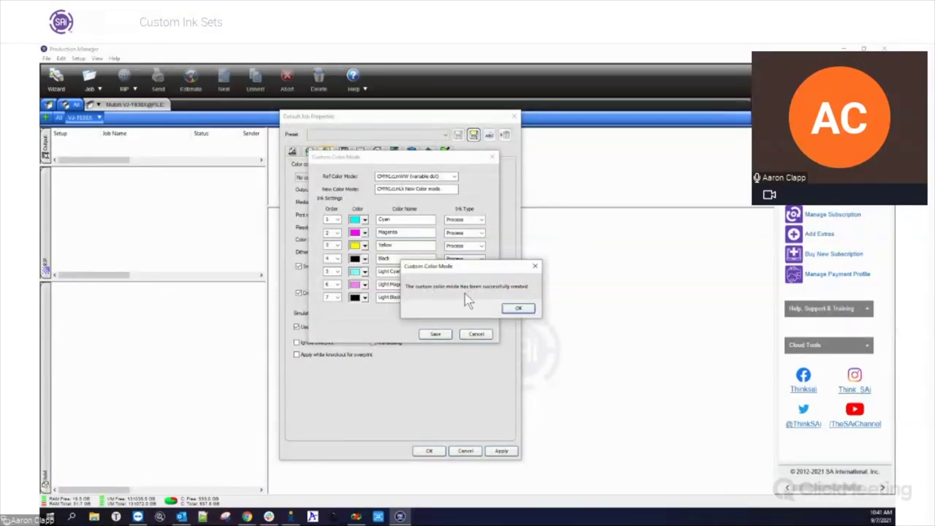
left_click(519, 310)
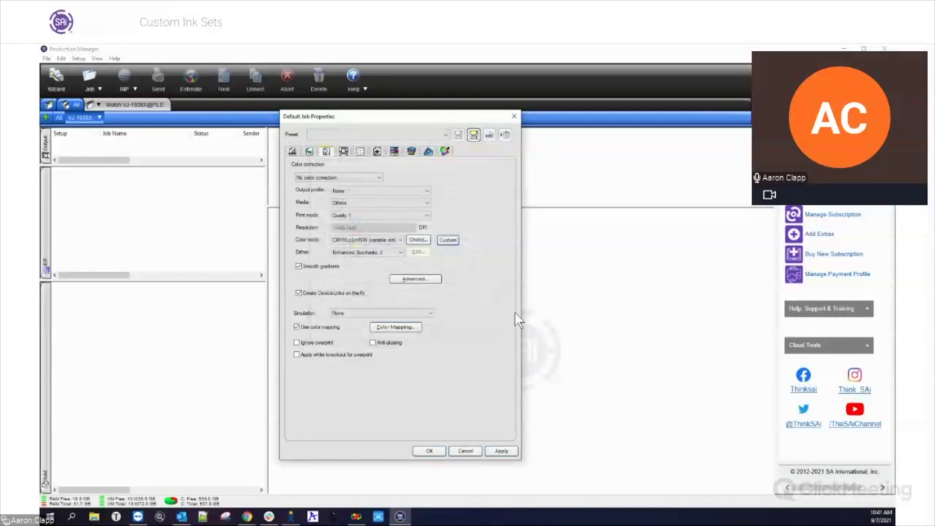
Select "CMYKLcLmLk New Color mode" as the default job color mode and apply the properties.
left_click(398, 242)
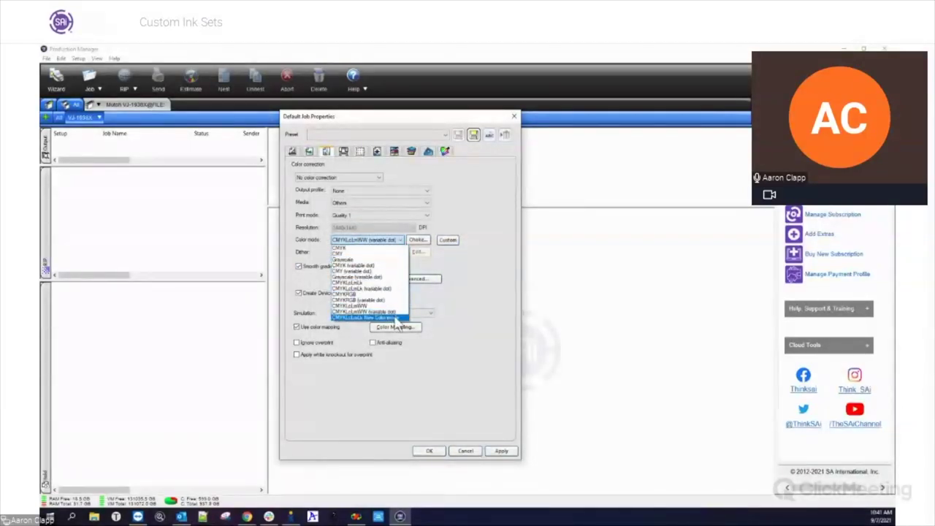
left_click(395, 319)
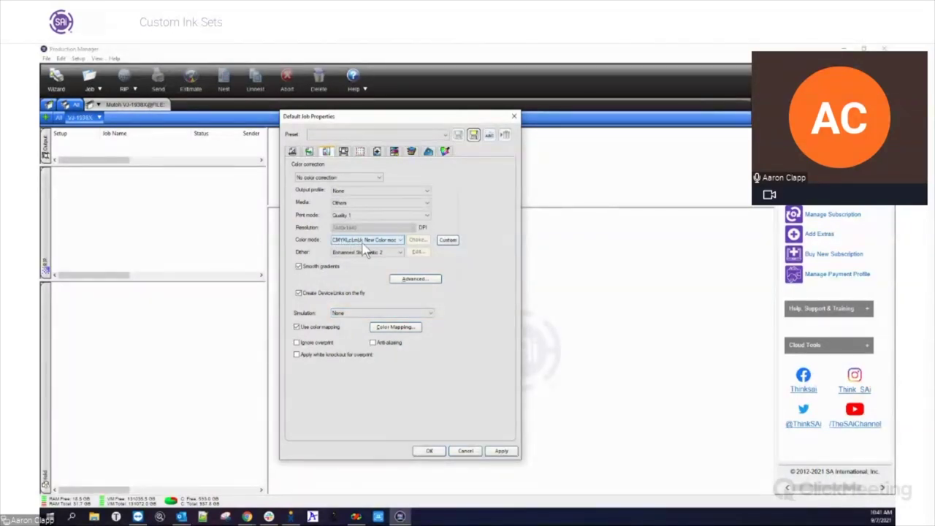
left_click(501, 452)
left_click(430, 451)
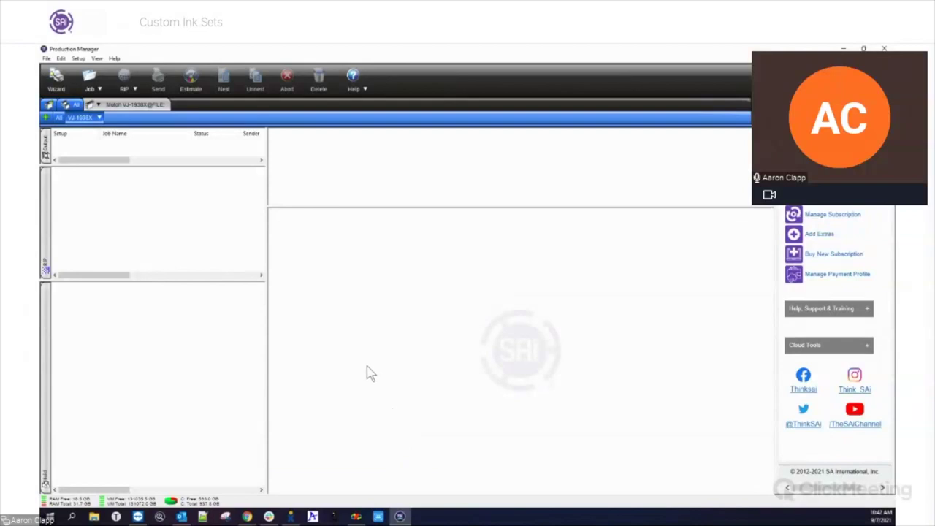
Start a new ICC output profile for the VJ-1938X setup in the Color Profiler and advance to the Ink Split stage.
left_click(100, 120)
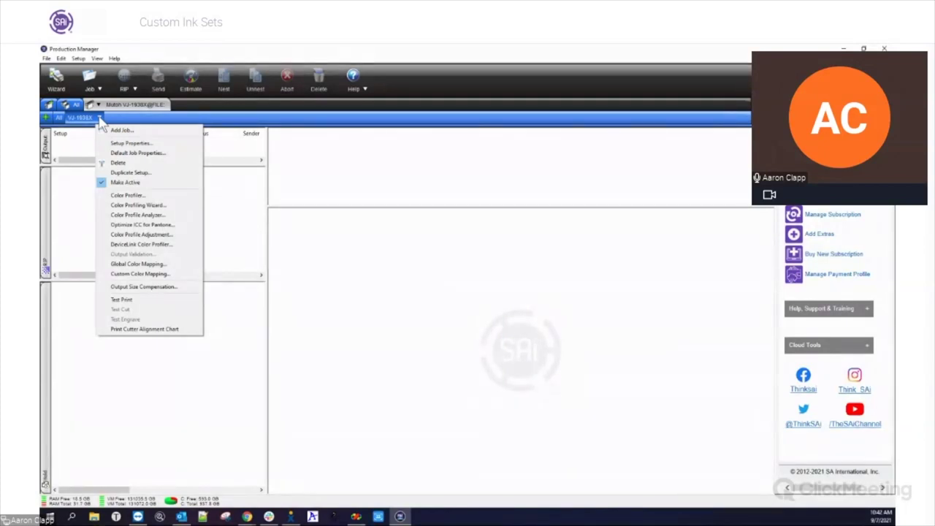
left_click(128, 195)
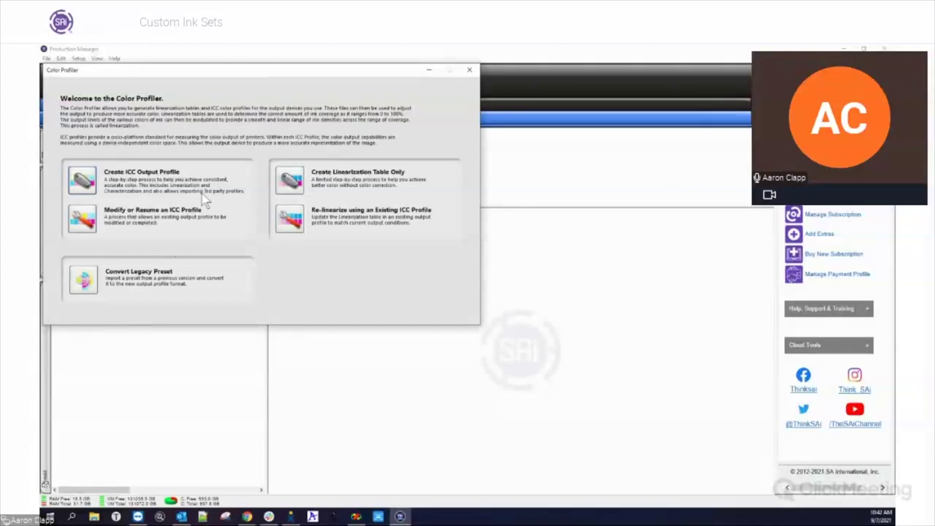
left_click(82, 183)
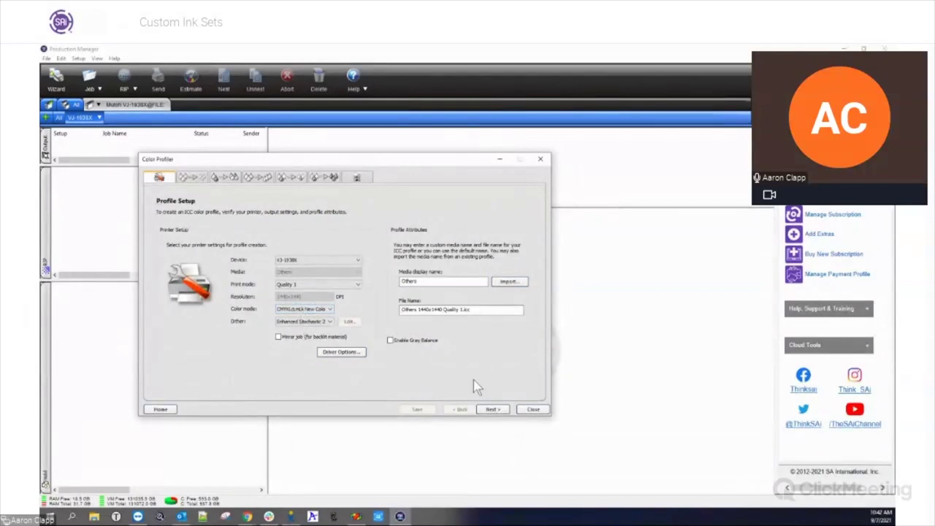
left_click(491, 409)
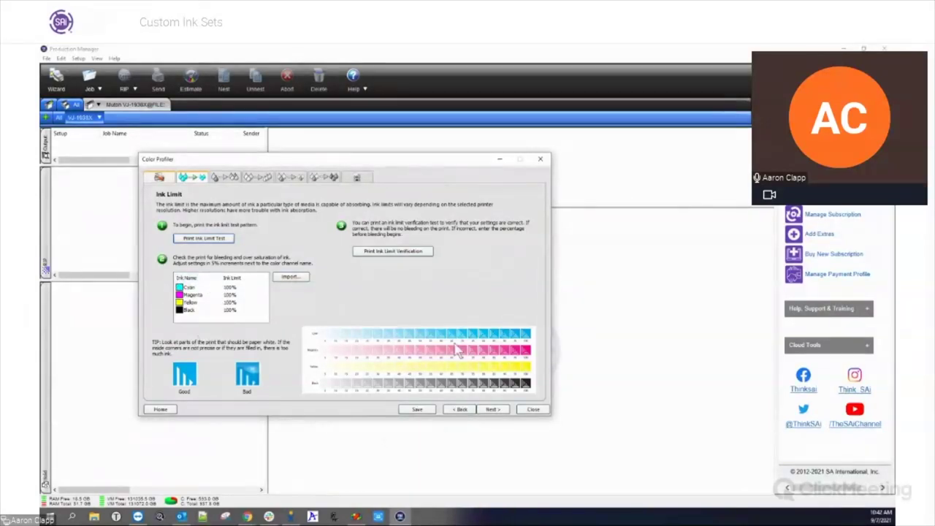
left_click(493, 409)
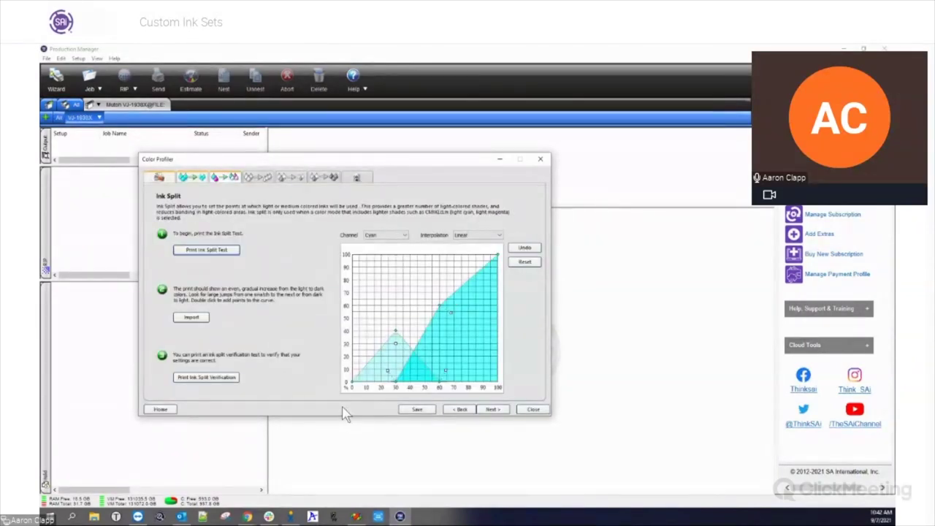
View the Black channel's ink split curve and close the Color Profiler without saving.
left_click(402, 235)
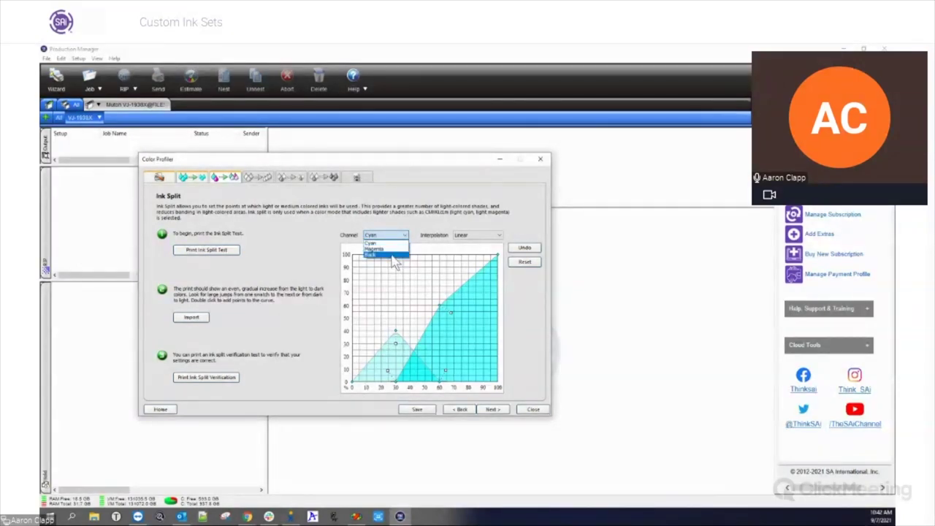
left_click(393, 257)
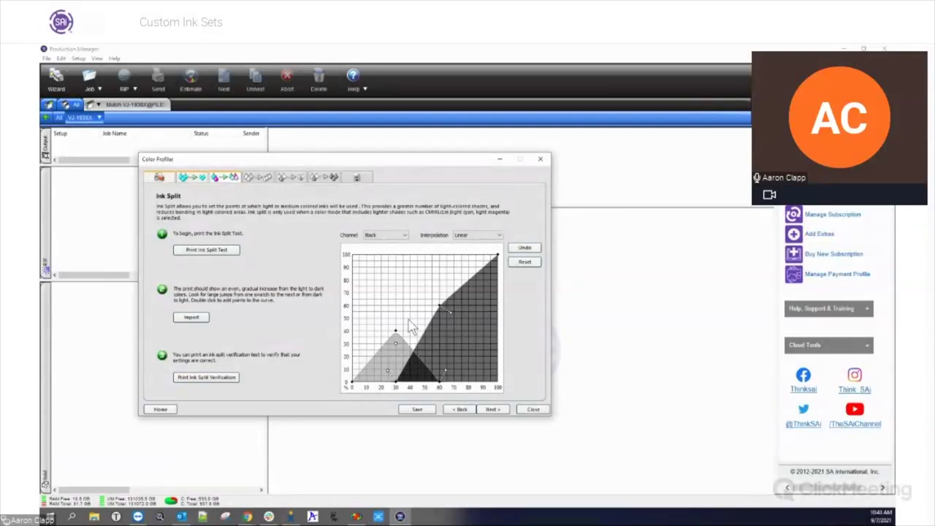
left_click(533, 410)
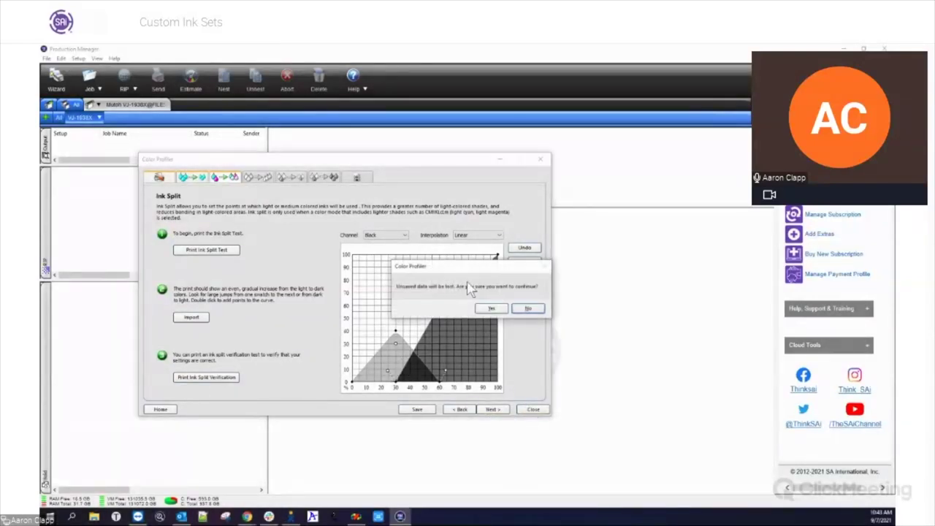
left_click(500, 312)
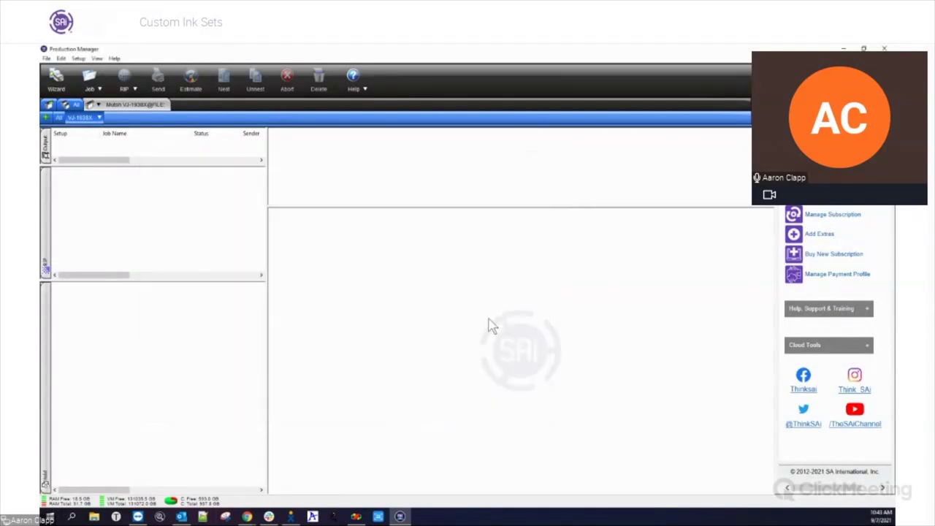
Set the VJ-1938X default job color mode to CMYKRGB (variable dot) and open the custom color mode definition.
left_click(100, 117)
left_click(127, 154)
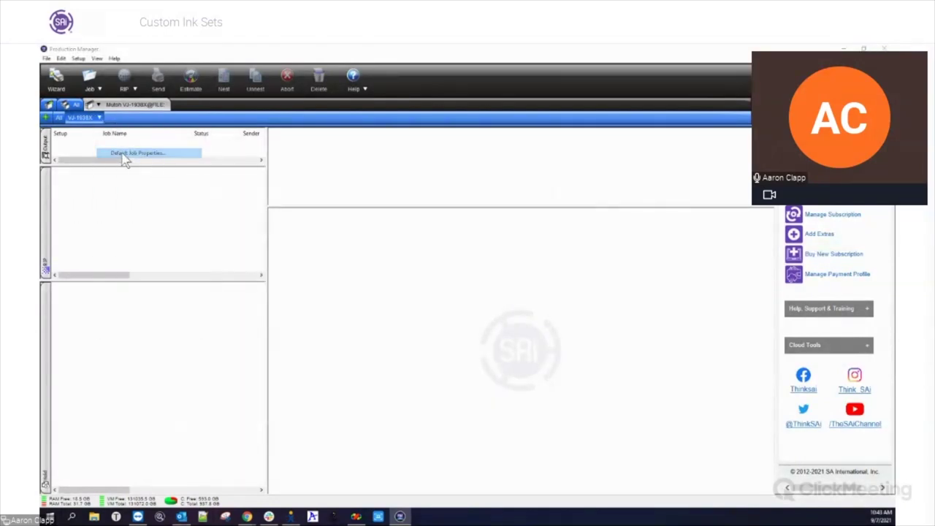
left_click_drag(437, 111, 371, 97)
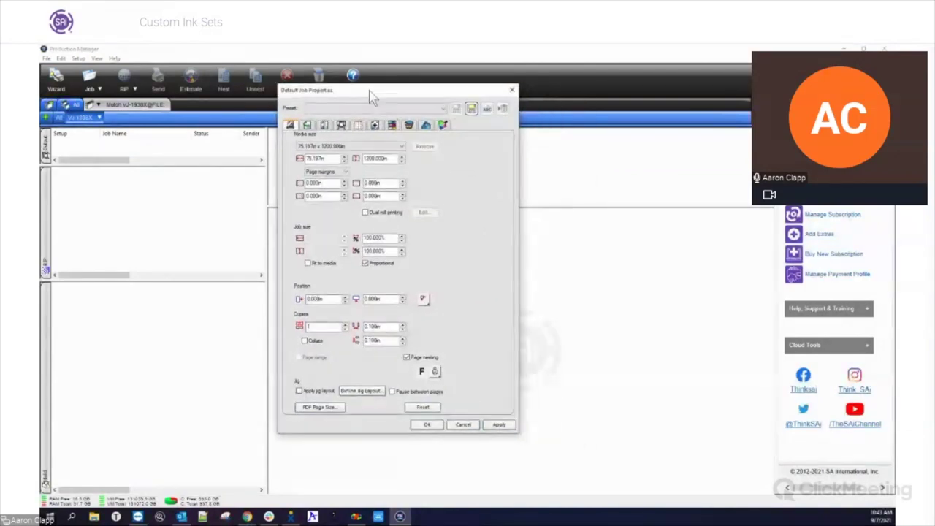
left_click(323, 125)
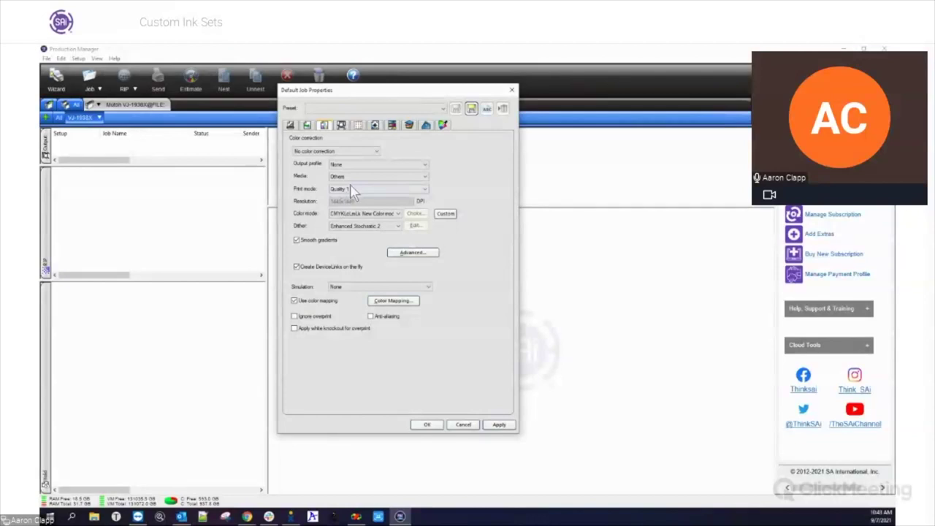
left_click(384, 214)
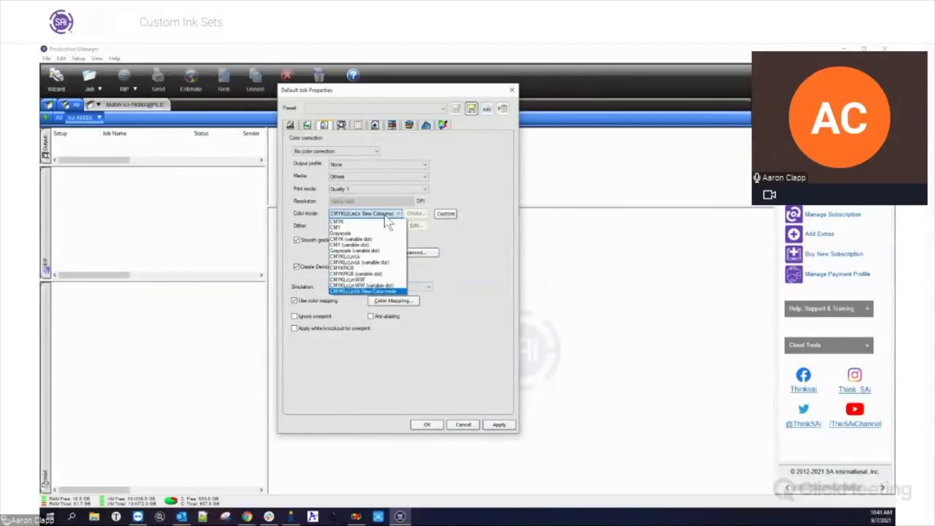
left_click(366, 274)
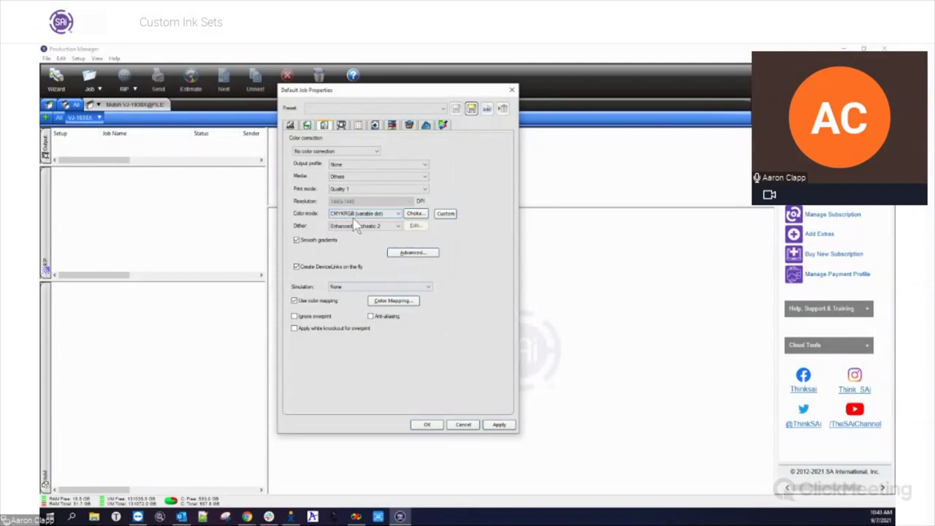
left_click(445, 213)
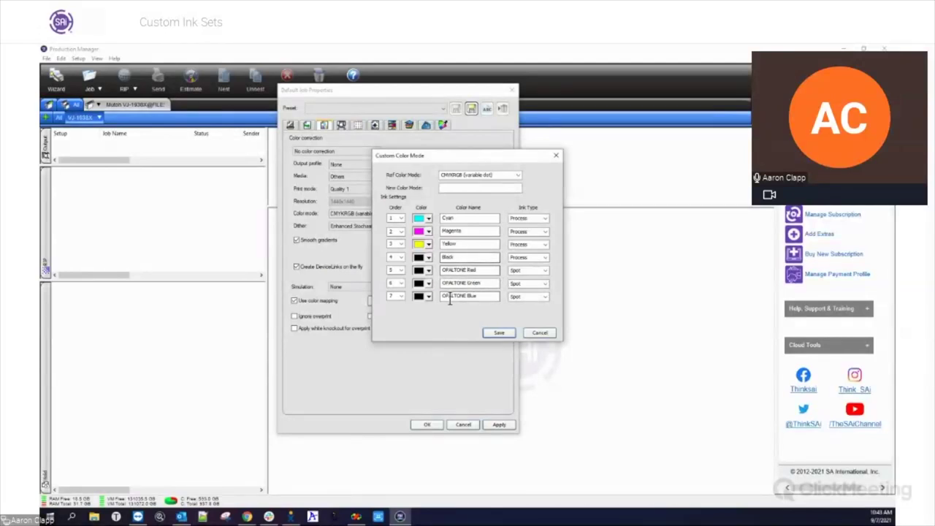
Set the swatch colors of the OPALTONE Red, Green and Blue inks to red, green and blue.
mouse_move(444, 296)
left_mouse_down()
mouse_move(486, 295)
mouse_move(441, 295)
left_mouse_up()
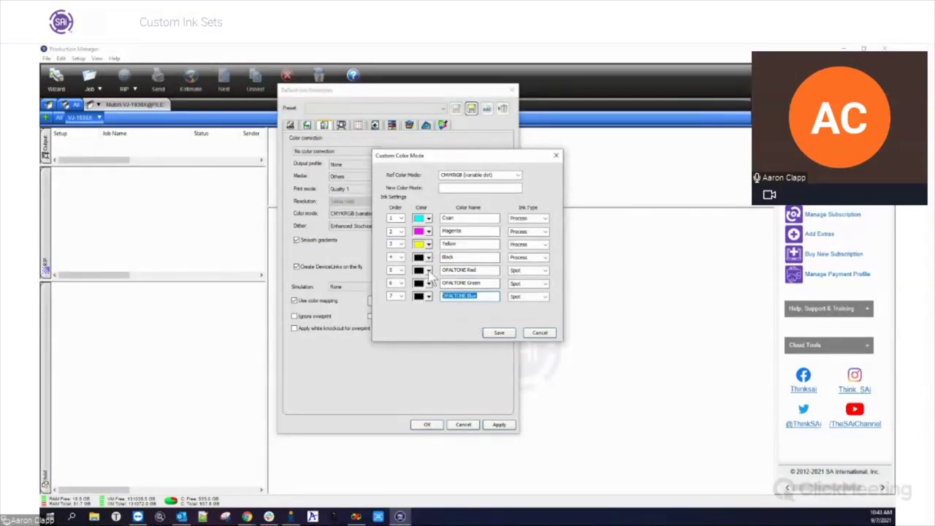
left_click(429, 271)
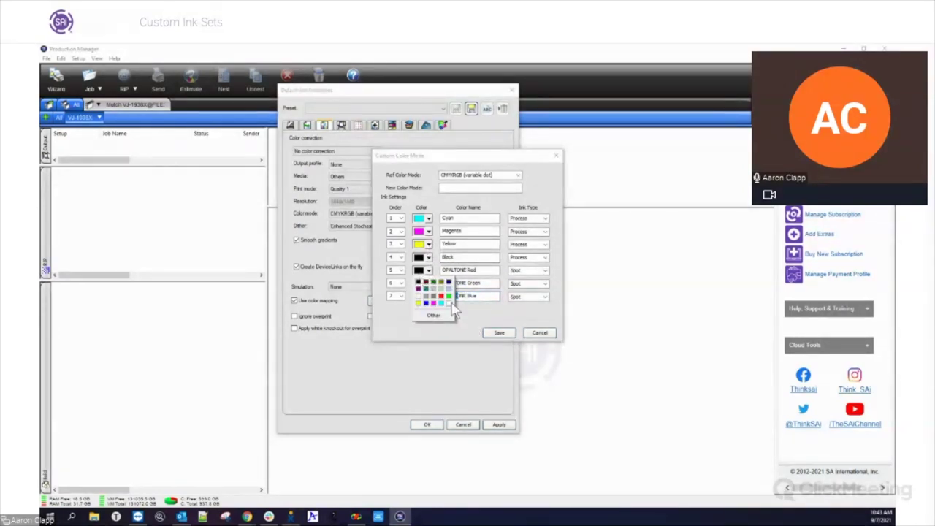
left_click(441, 296)
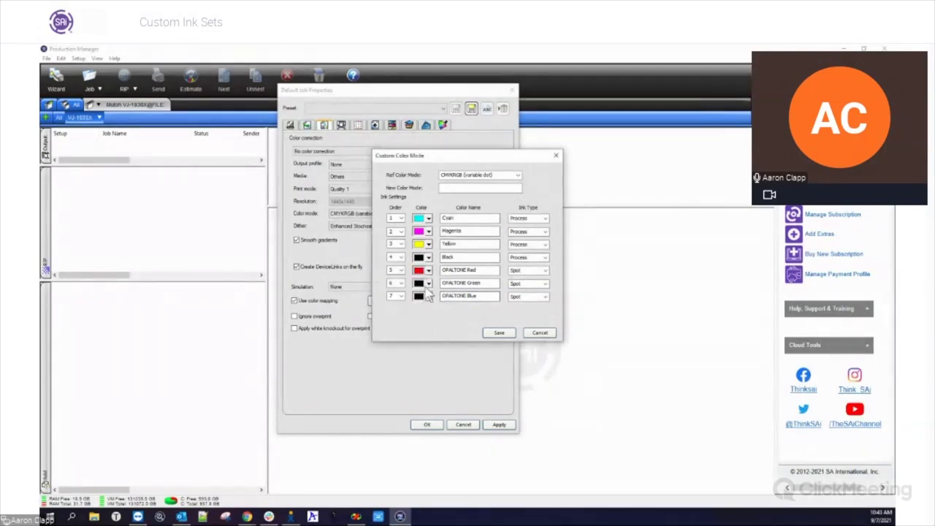
left_click(429, 283)
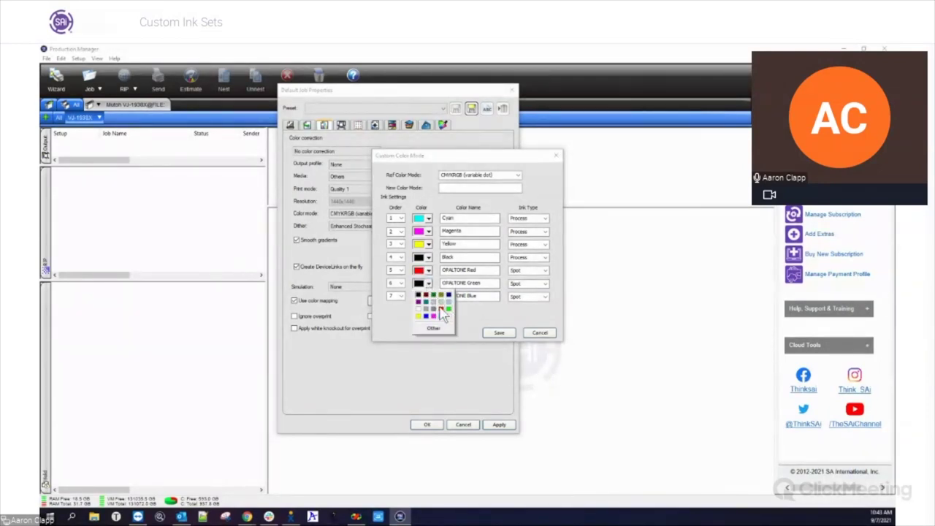
left_click(448, 309)
left_click(429, 296)
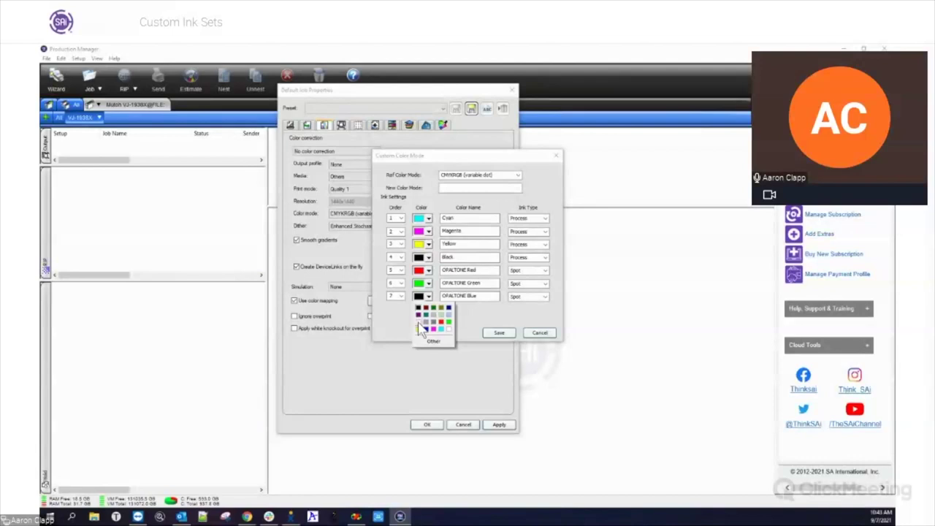
left_click(426, 330)
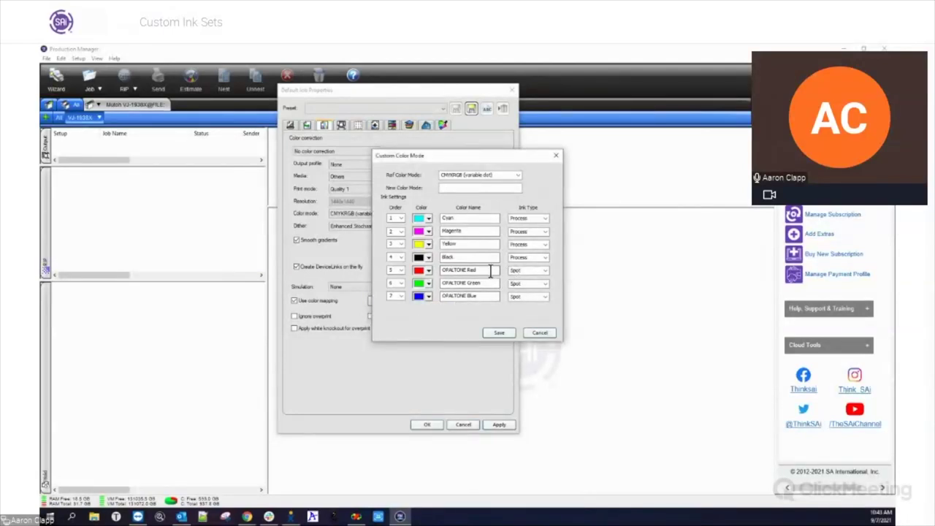
Set the OPALTONE Red ink's type to Process and rename the ink as Red.
left_click(546, 271)
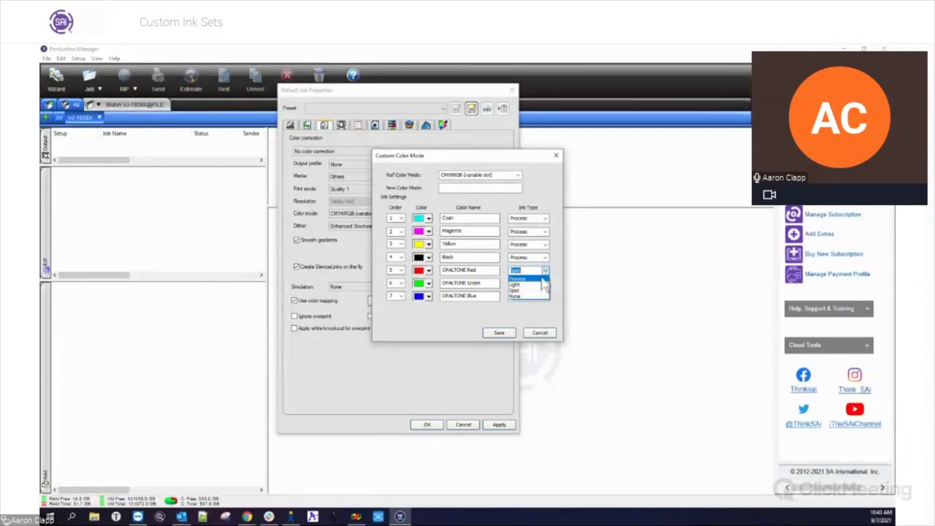
left_click(544, 279)
left_click_drag(497, 270, 441, 272)
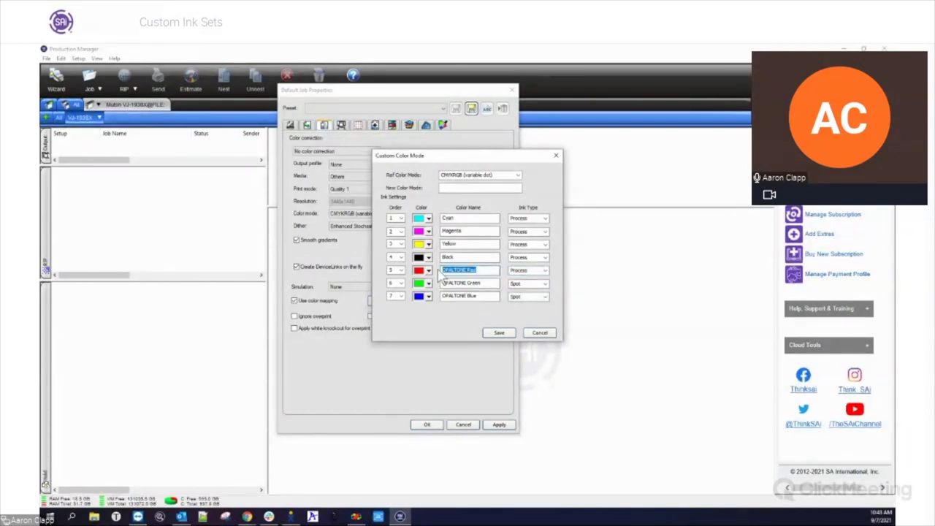
type("R")
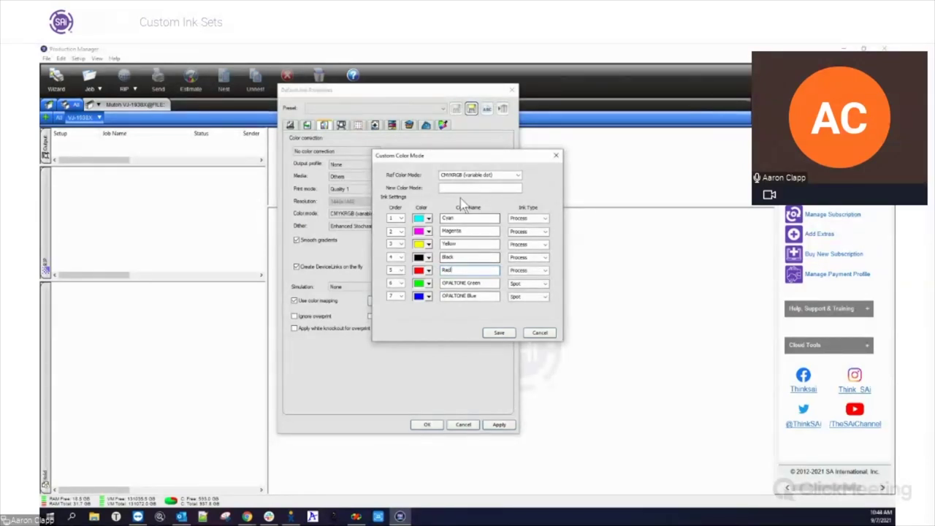
Name the new color mode CMYKRGB Modified and save it.
type("C")
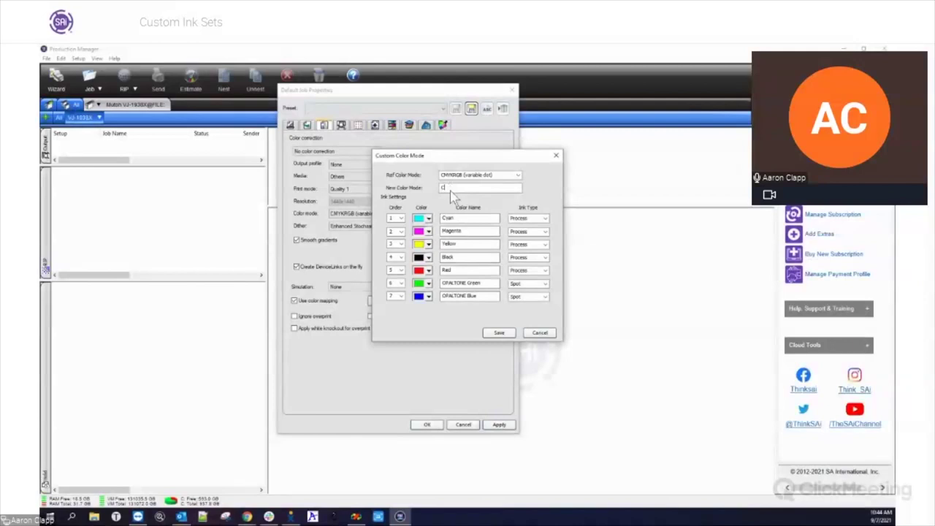
type("MYKRGB M")
key("BackSpace")
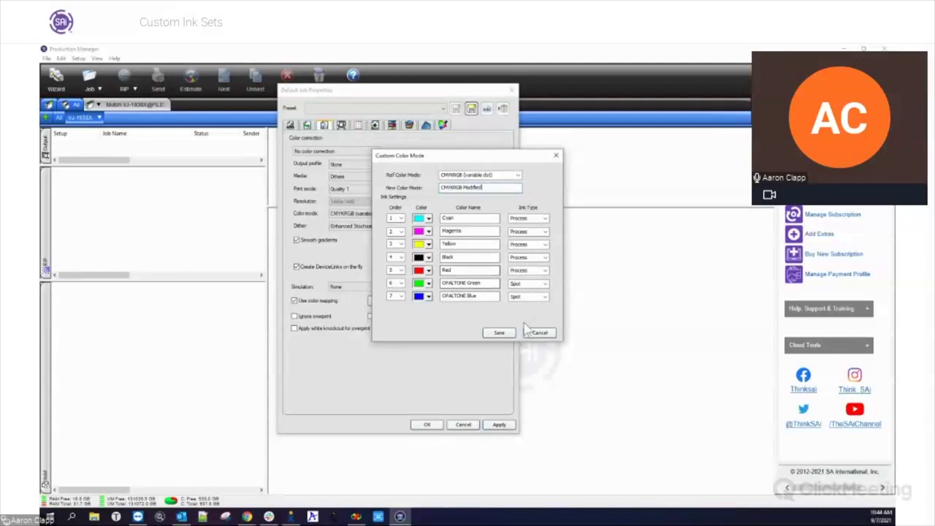
left_click(500, 332)
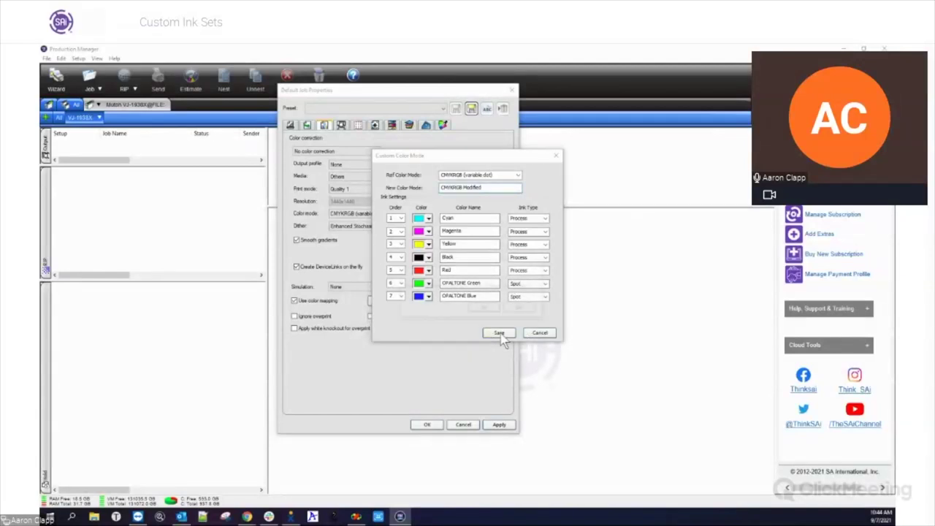
left_click(484, 308)
left_click(519, 309)
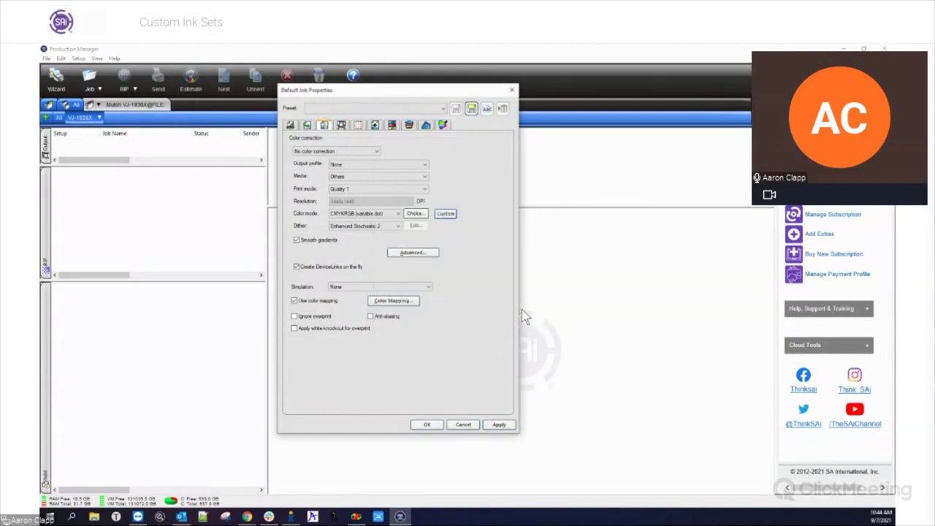
Set the VJ-1938X default job color mode to CMYKRGB Modified and accept the job properties.
left_click(396, 214)
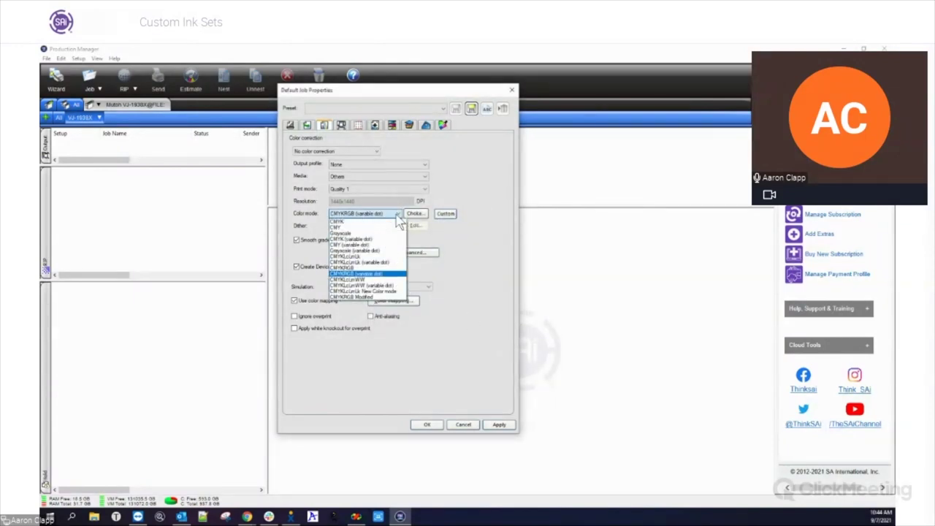
left_click(372, 297)
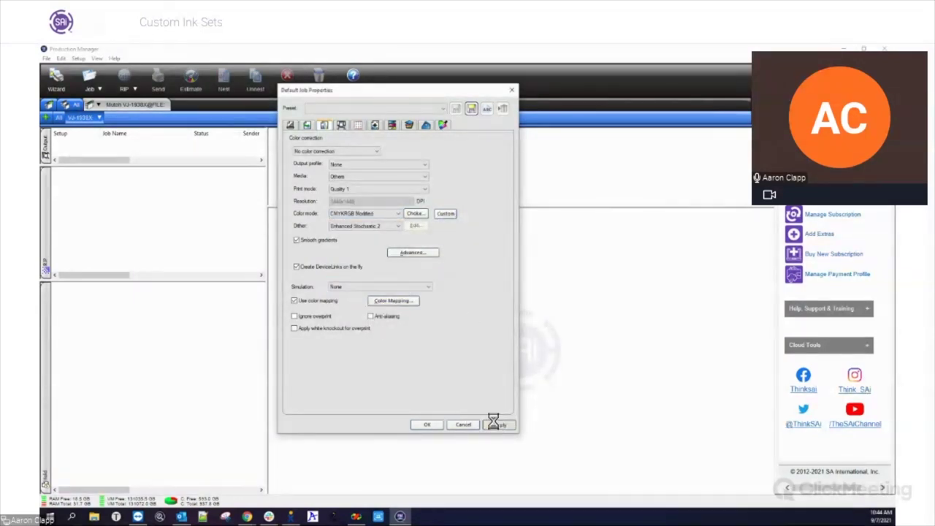
left_click(428, 424)
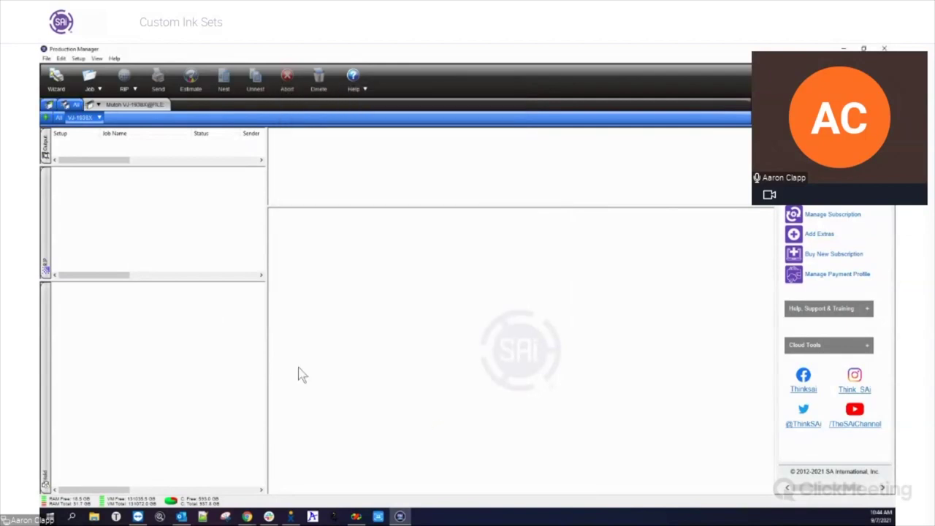
Start a new ICC output profile for the VJ-1938X with the CMYKRGB Modified color mode and advance to the Ink Limit stage.
left_click(100, 118)
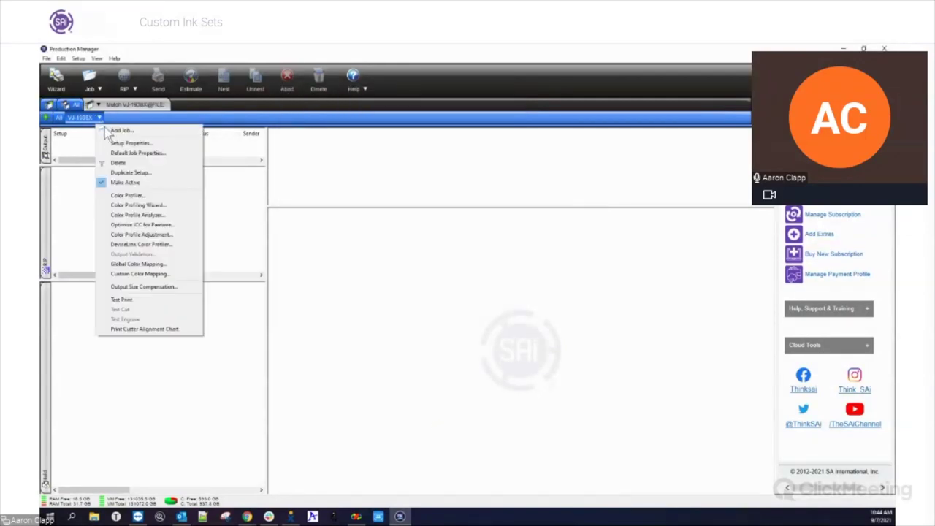
left_click(120, 195)
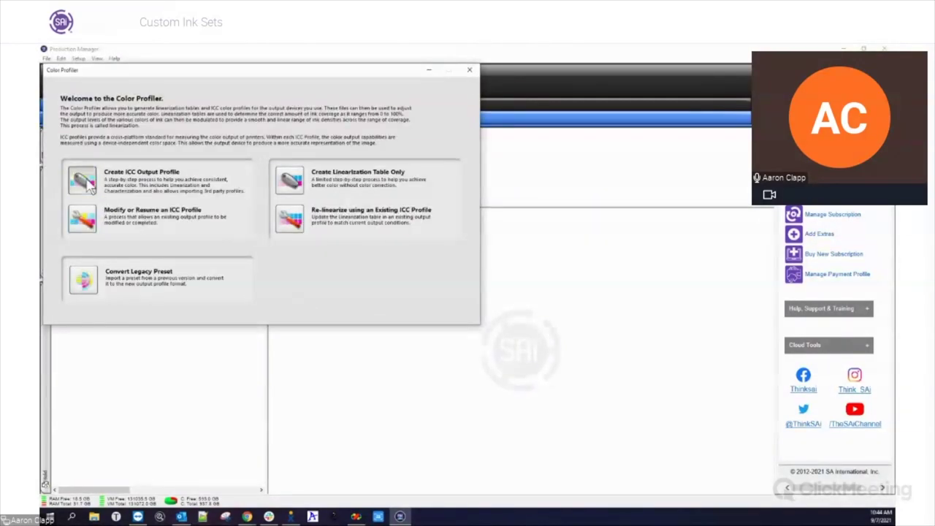
left_click(151, 257)
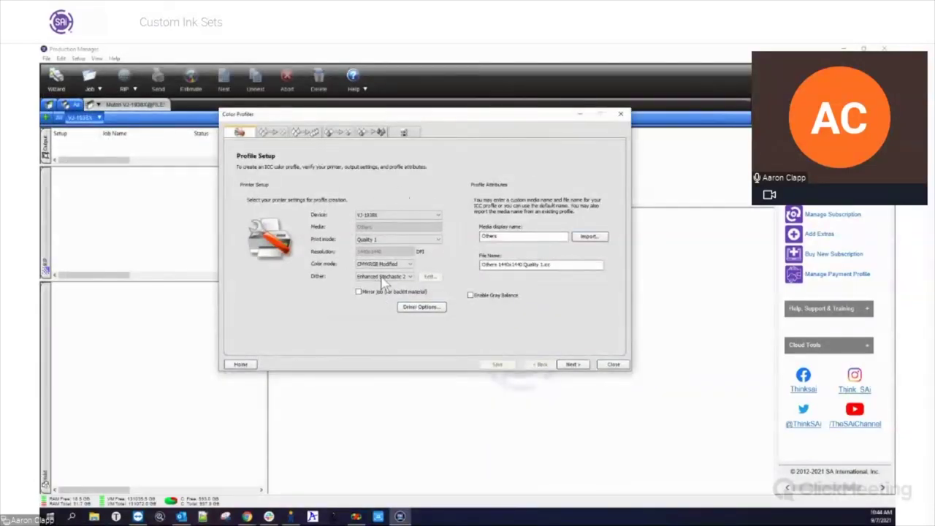
left_click(571, 364)
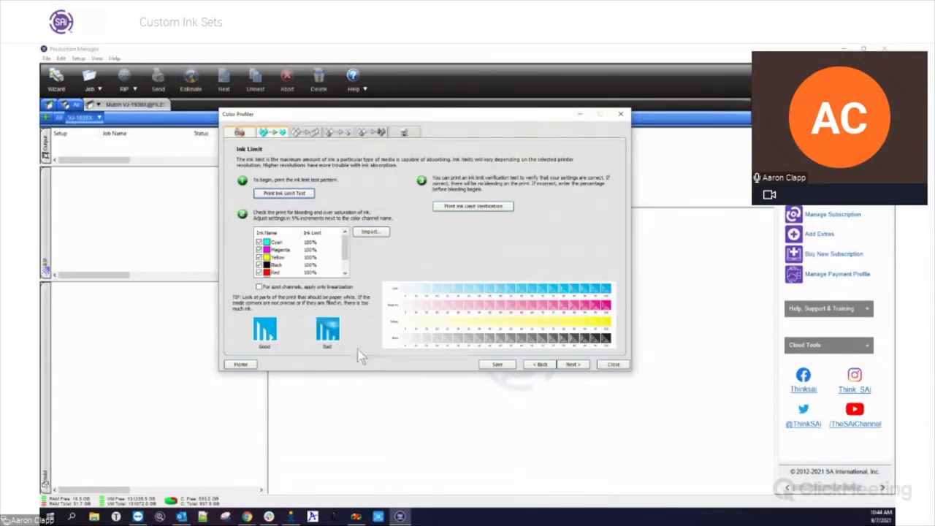
Examine the ink limit channels and switch the OPALTONE Green and OPALTONE Blue spot inks on and back off.
left_click(346, 274)
left_click(345, 274)
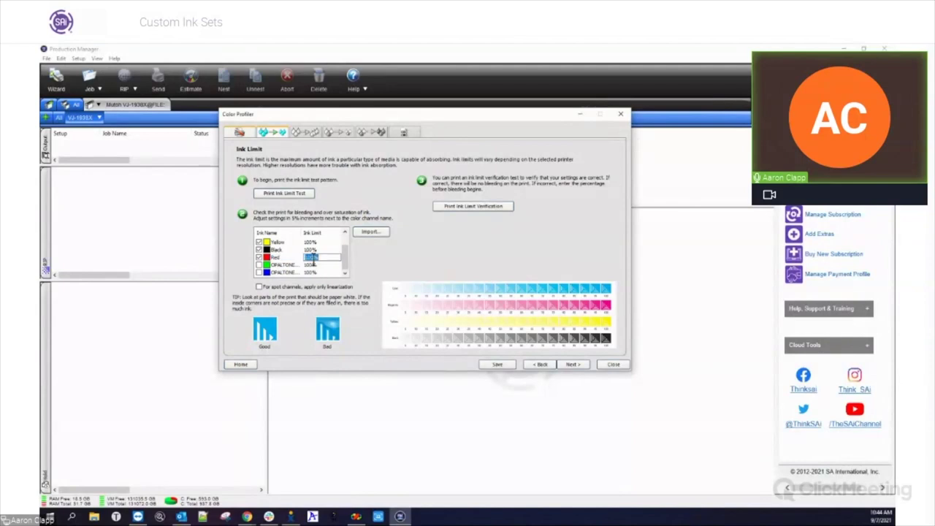
left_click(311, 258)
left_click(264, 272)
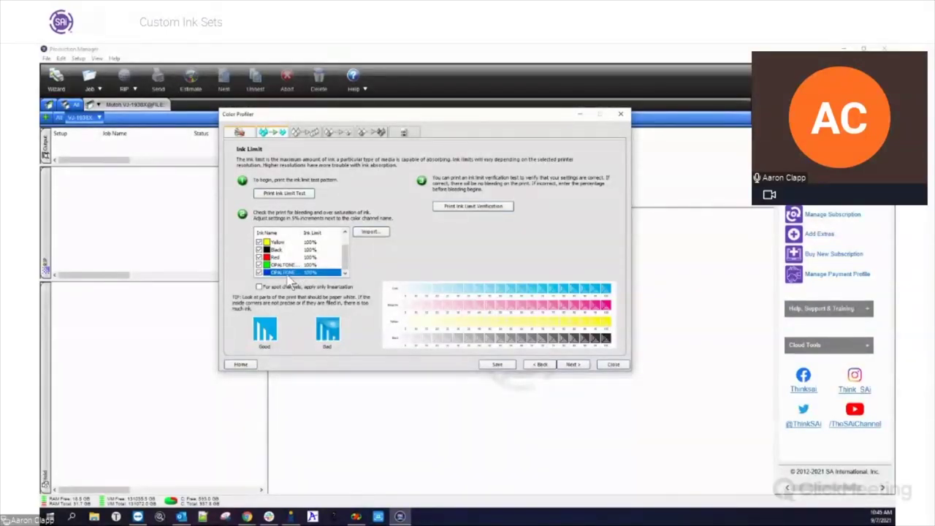
left_click(259, 272)
left_click(258, 265)
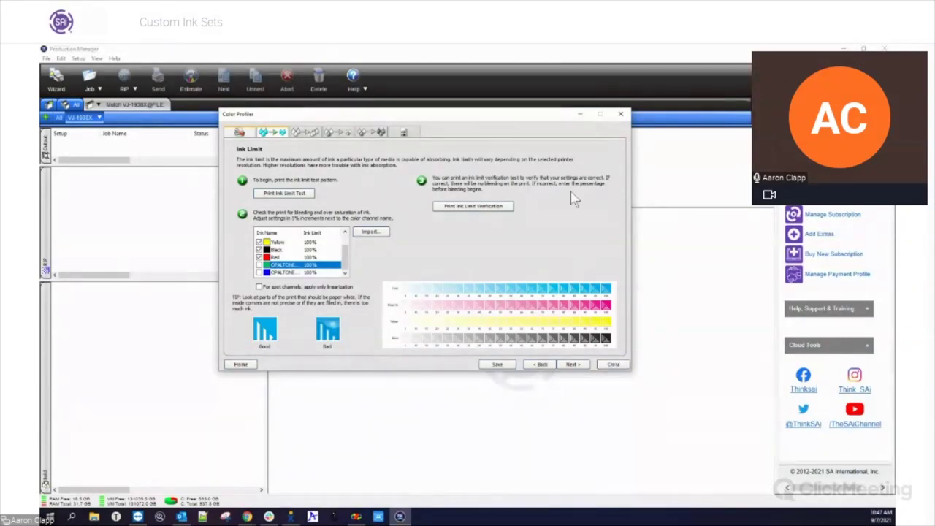
Close the Color Profiler and discard the unsaved output profile.
left_click_drag(522, 115, 540, 168)
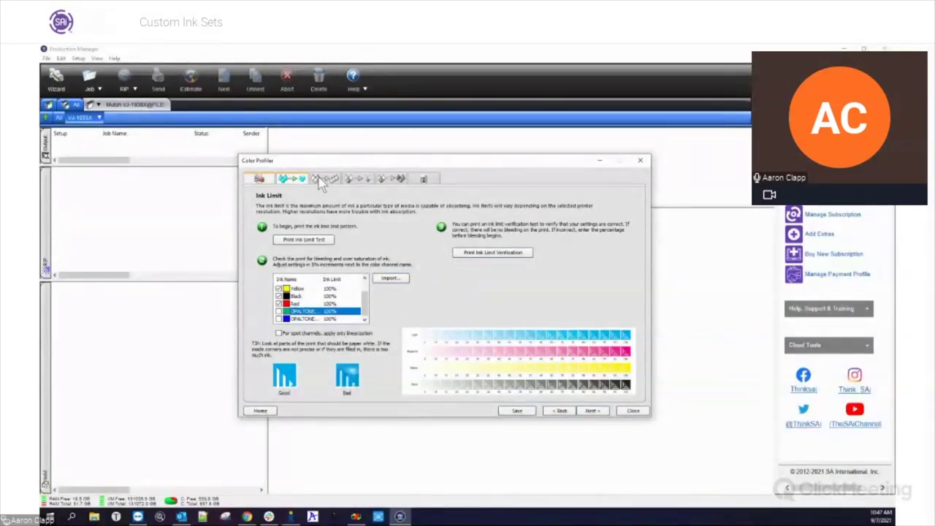
left_click(639, 411)
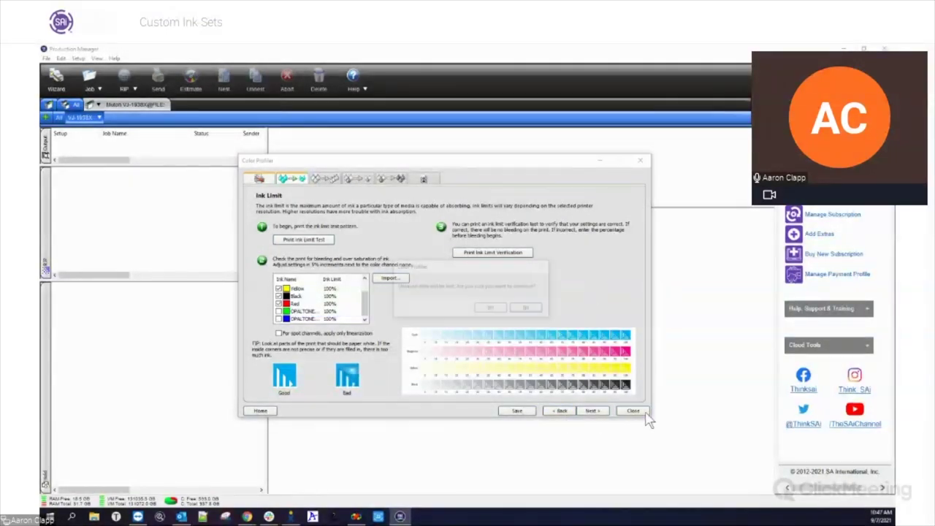
left_click(493, 309)
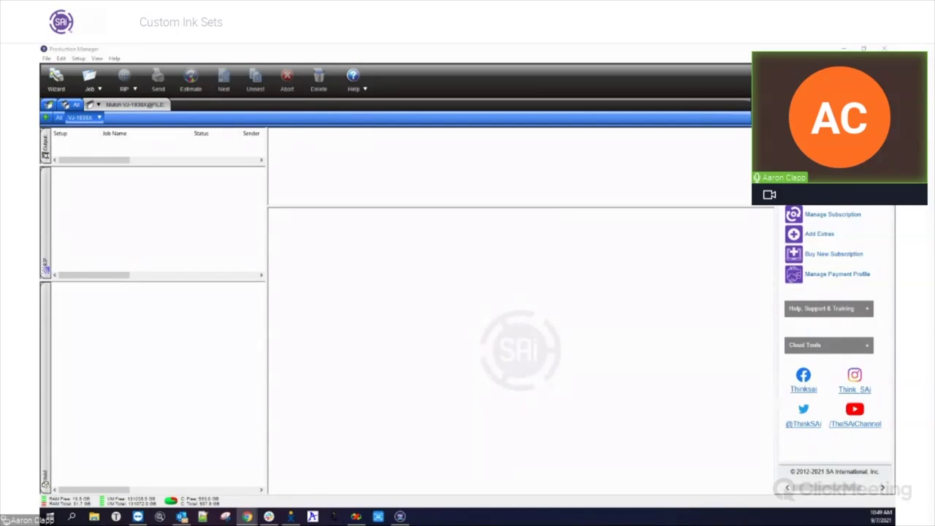
Begin adding a new printer setup for the Mutoh VJ-1624X (ValueJet).
left_click(49, 105)
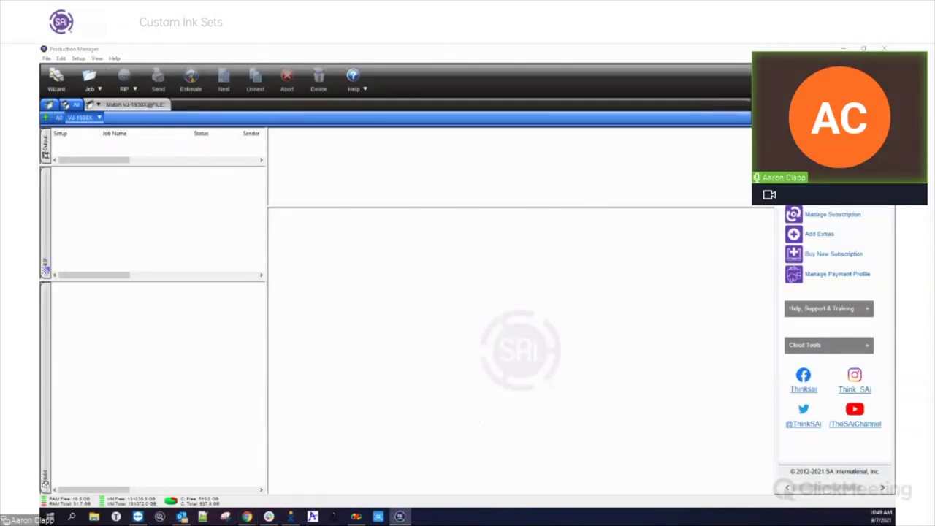
left_click(390, 284)
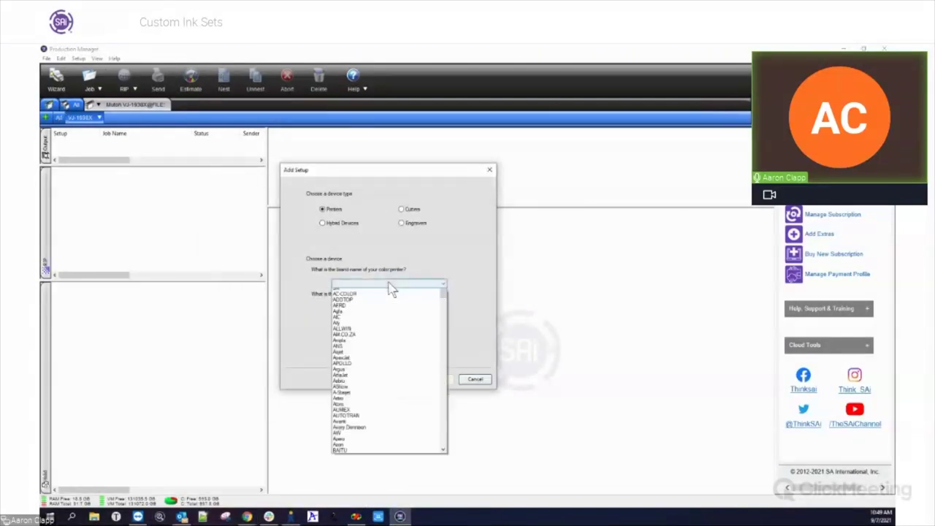
type("mutoh")
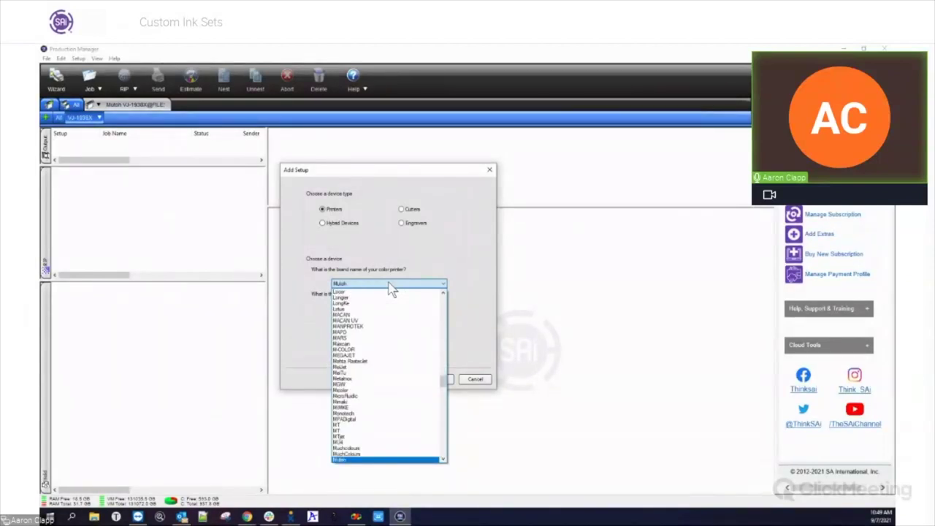
key("Return")
left_click(343, 308)
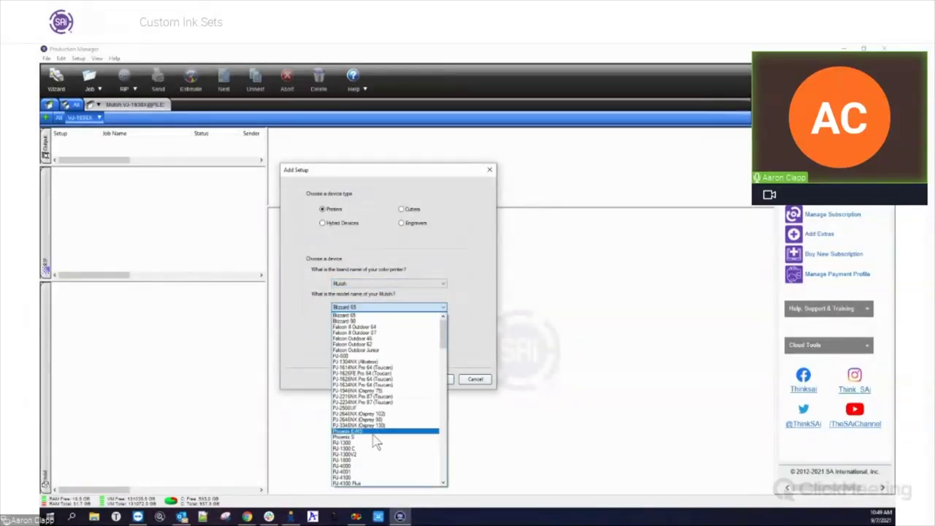
scroll(373, 415, "down", 10)
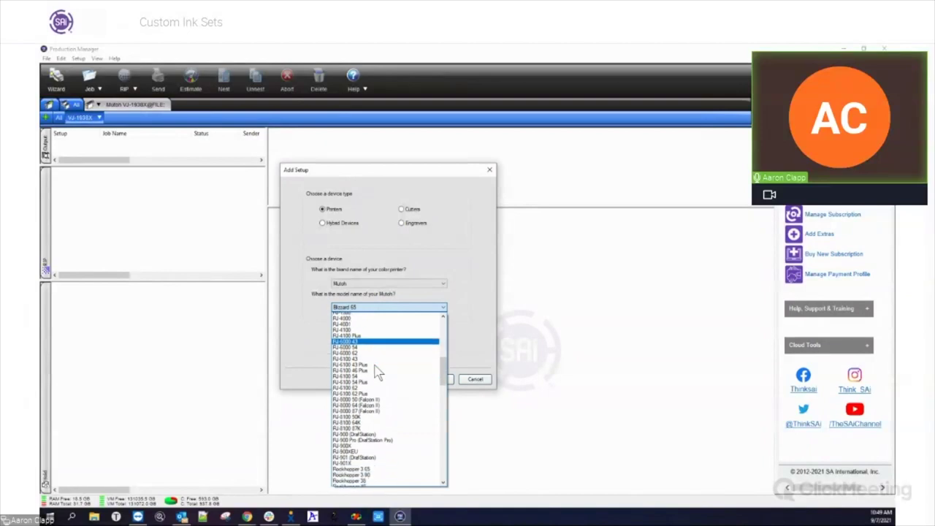
scroll(378, 373, "down", 7)
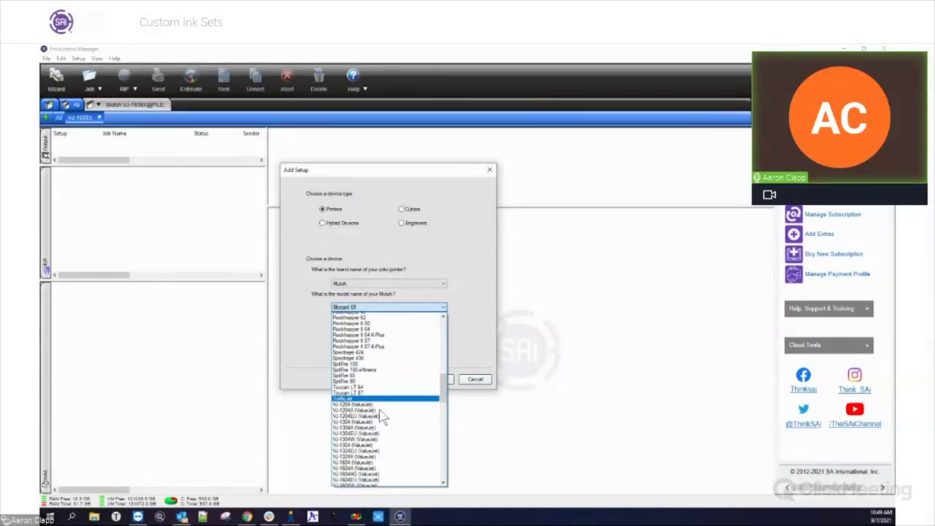
scroll(363, 473, "down", 2)
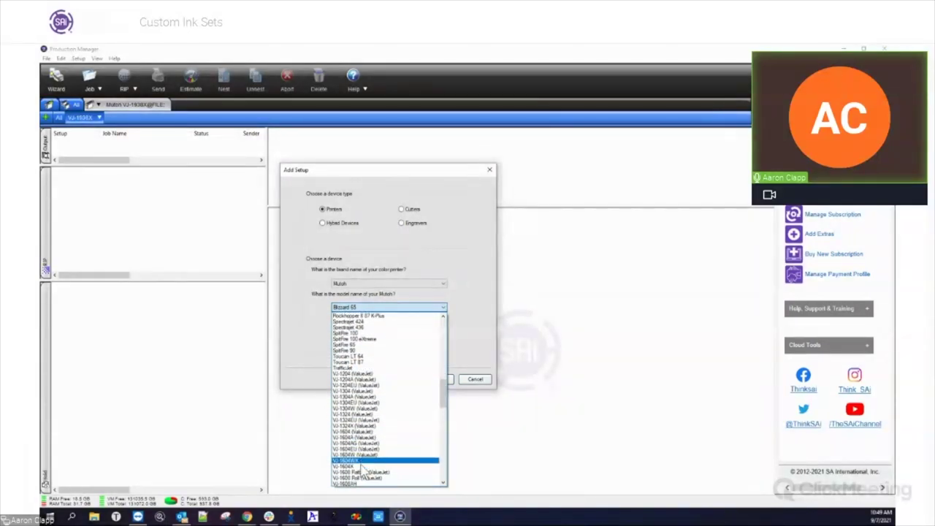
scroll(363, 473, "down", 5)
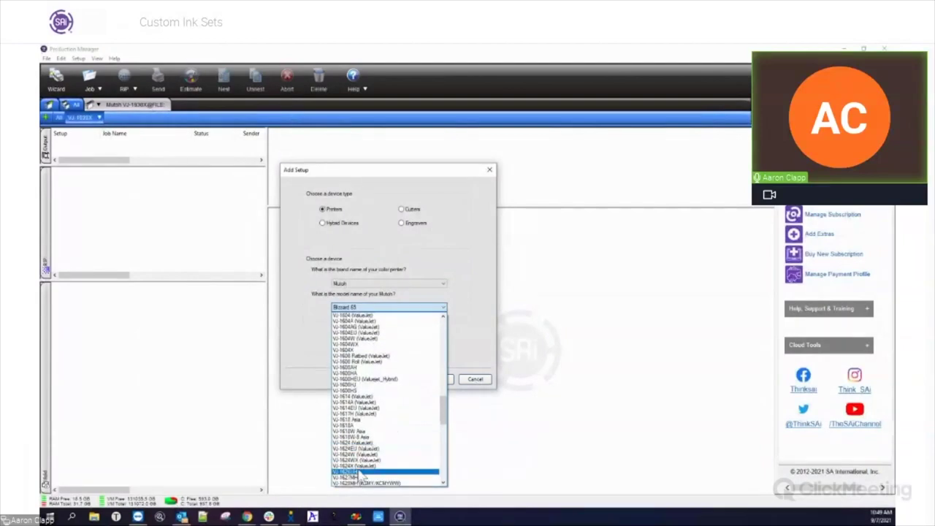
left_click(361, 467)
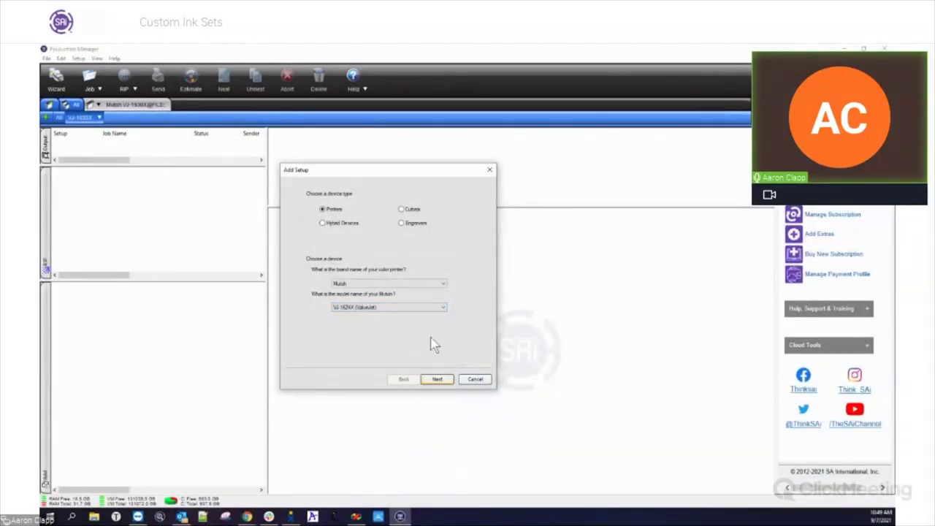
left_click(446, 379)
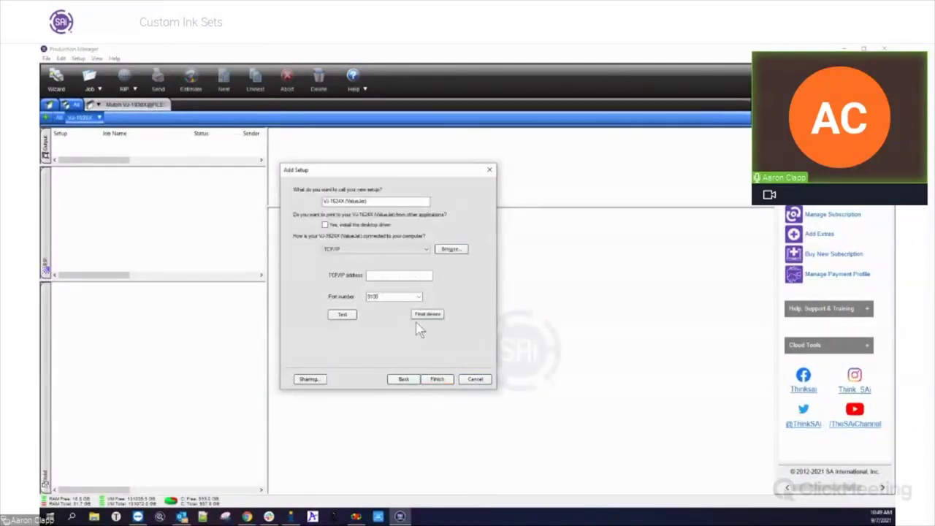
Set the VJ-1624X (ValueJet) connection to FILE and finish adding the setup.
left_click(399, 254)
left_click(365, 264)
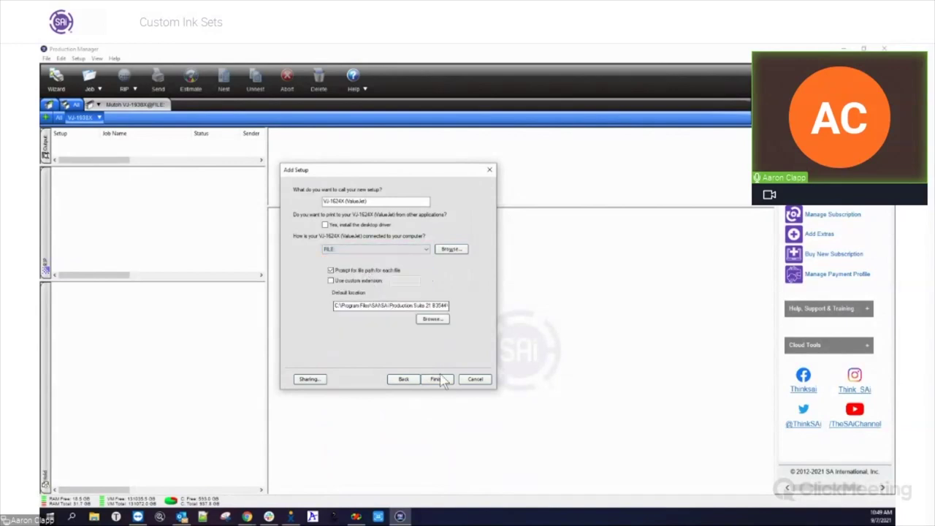
left_click(446, 382)
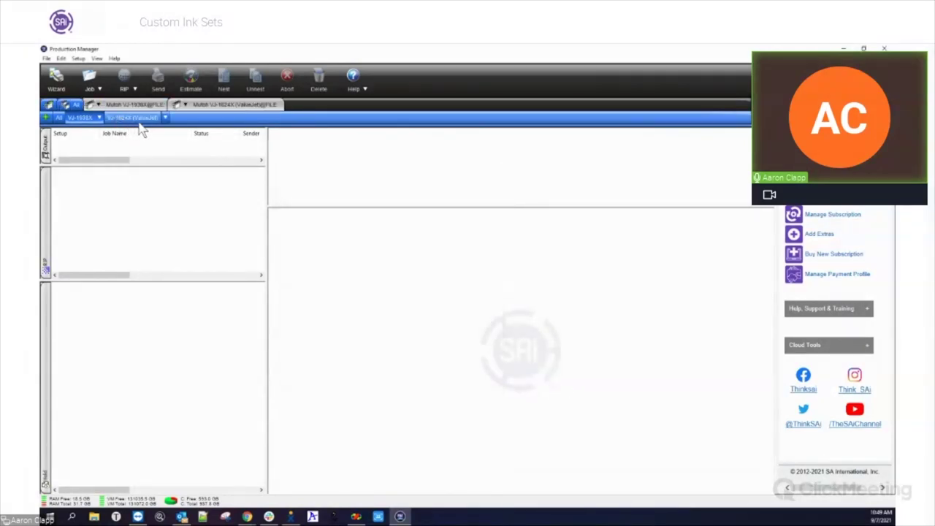
View the setup properties of the VJ-1624X (ValueJet) and close them without changes.
left_click(101, 117)
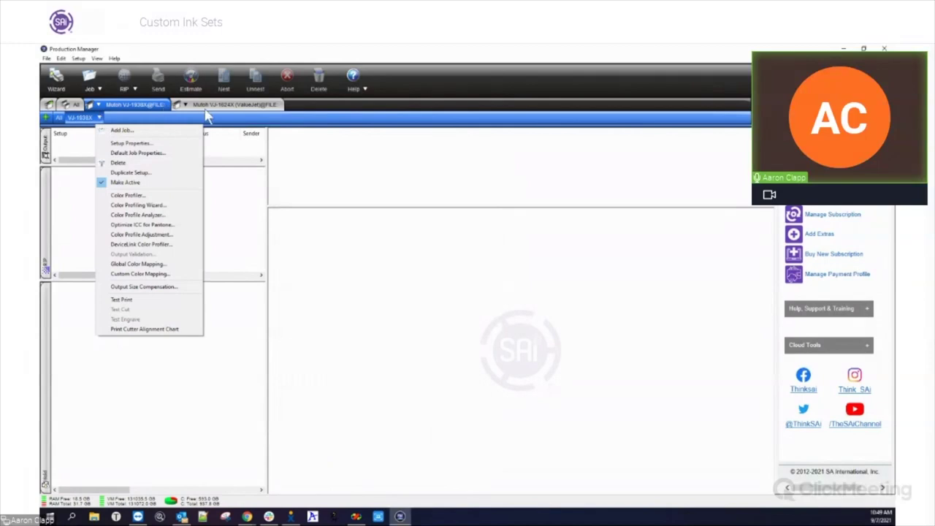
left_click(145, 122)
left_click(126, 118)
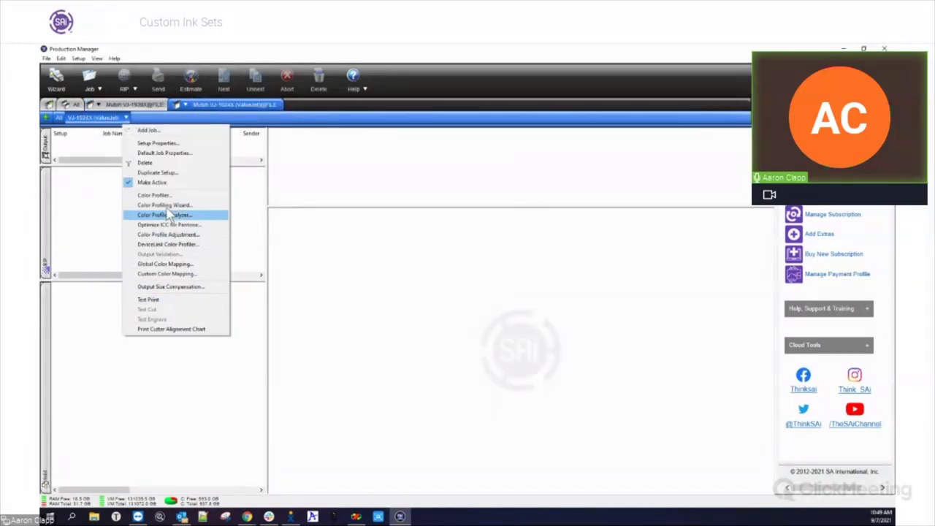
left_click(158, 143)
left_click(554, 150)
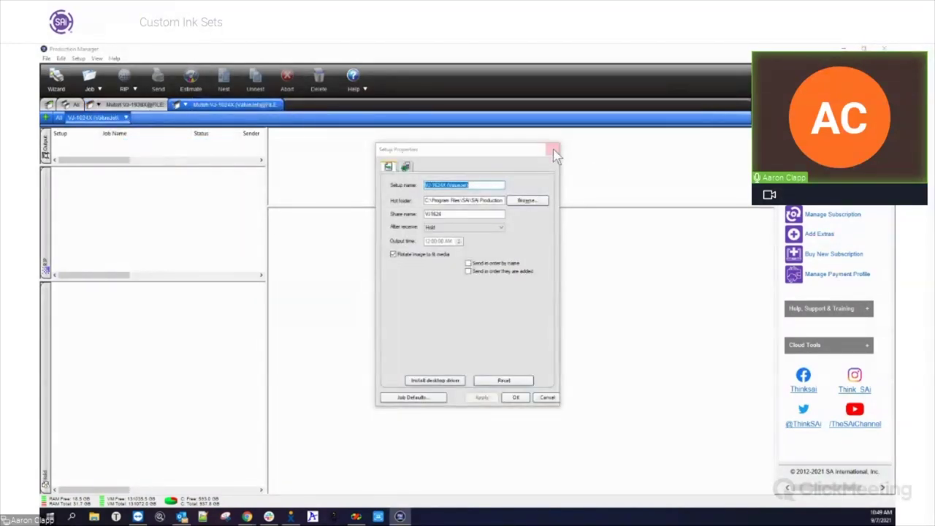
Inspect the custom color mode settings in the VJ-1624X (ValueJet) default job properties and close them without saving.
left_click(126, 118)
left_click(141, 151)
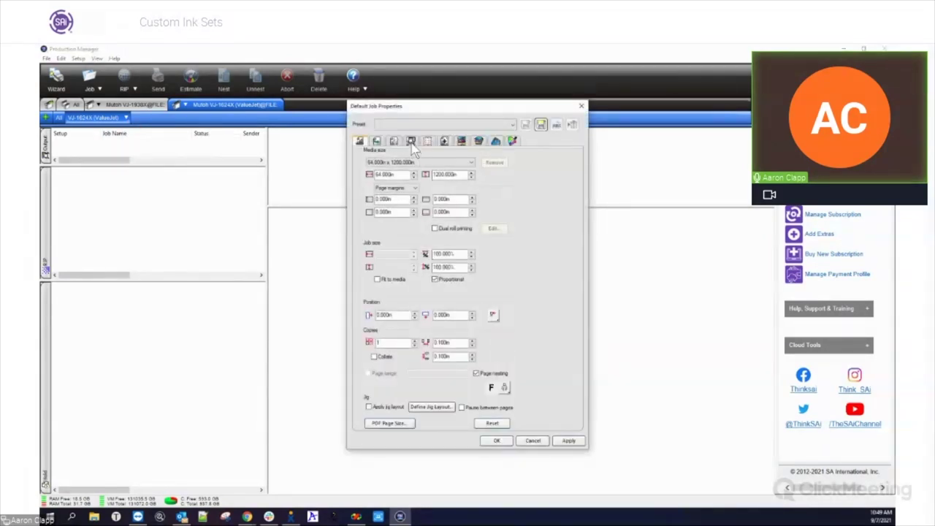
left_click(410, 141)
left_click(393, 141)
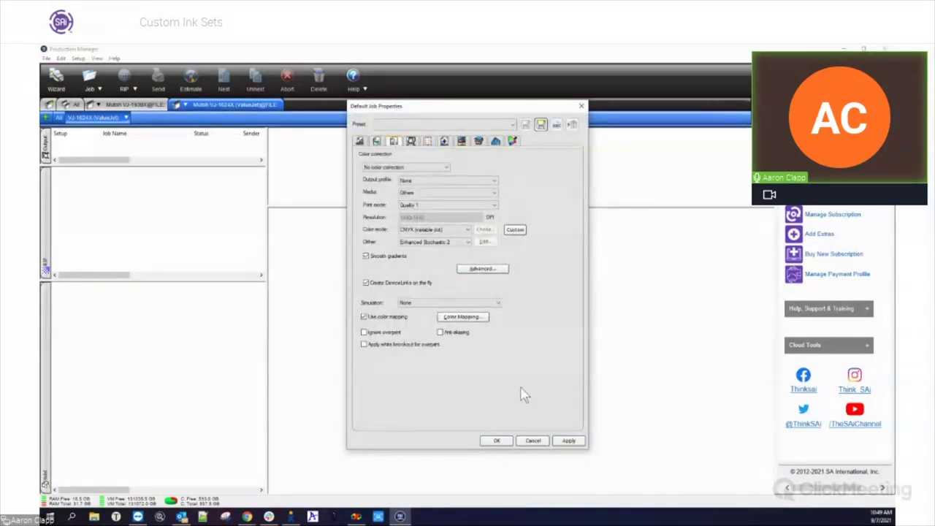
left_click(514, 231)
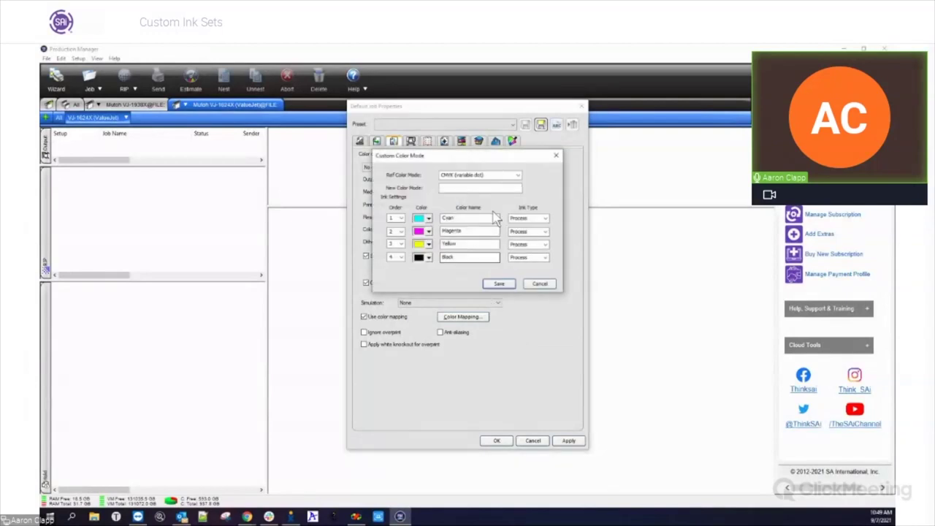
left_click(556, 155)
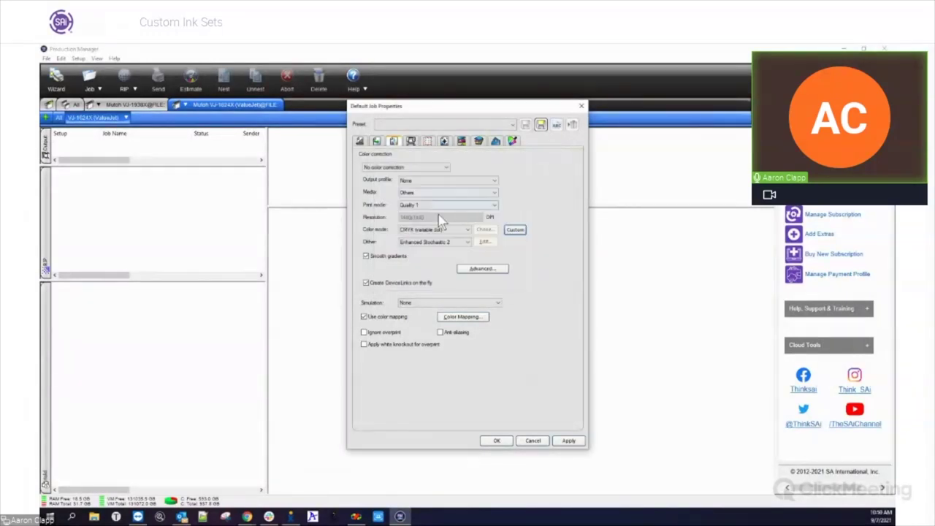
Review the color modes offered for the VJ-1624X (ValueJet), keeping CMYK (variable dot) selected.
left_click(453, 231)
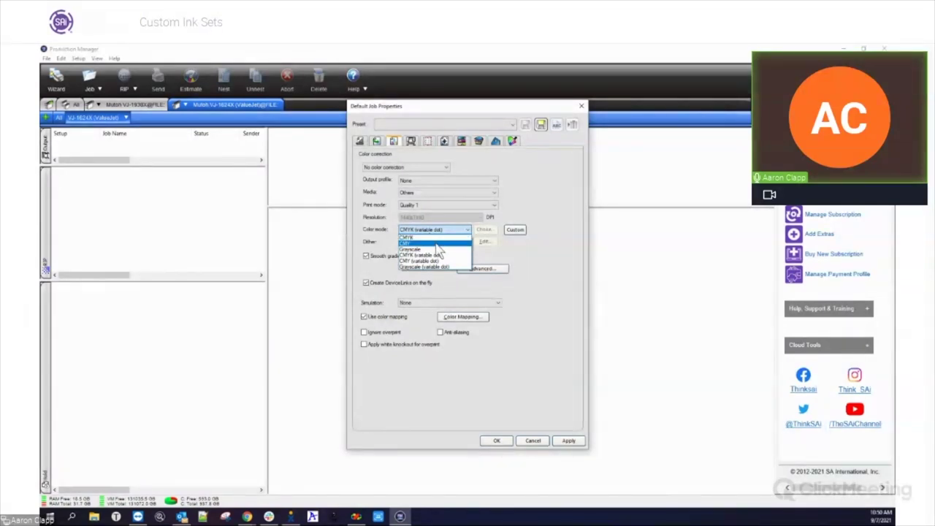
left_click(531, 265)
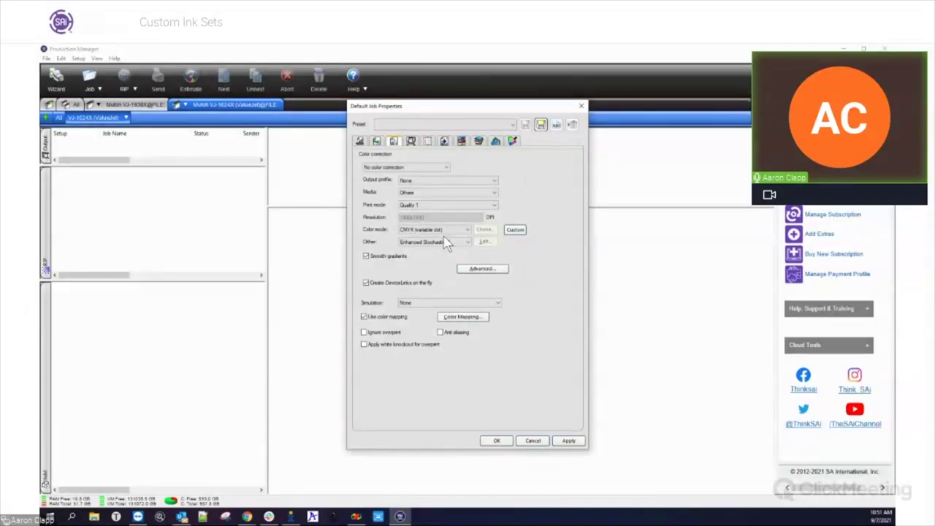
left_click(404, 257)
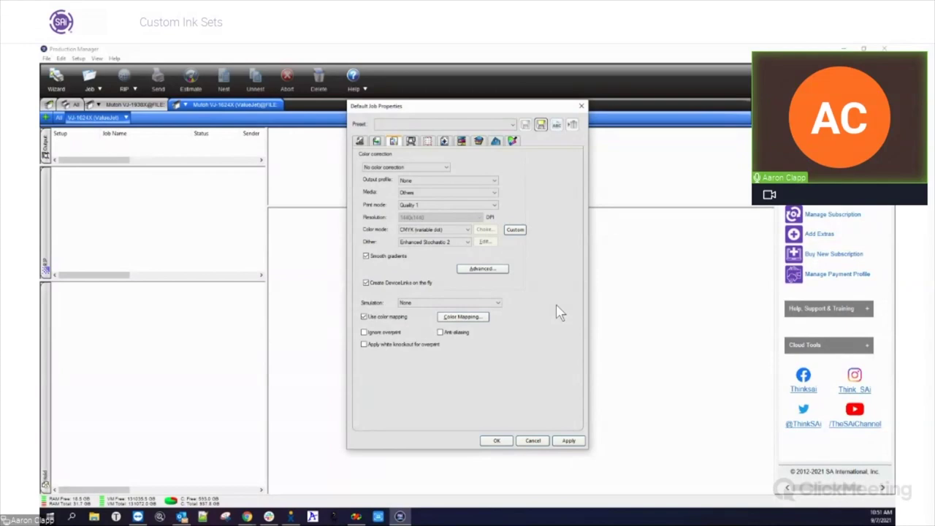
left_click(468, 231)
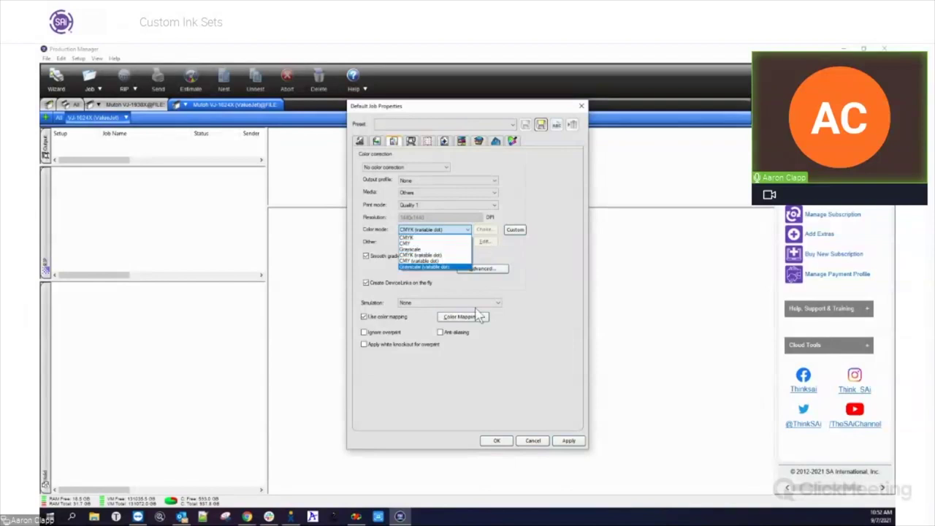
left_click(553, 353)
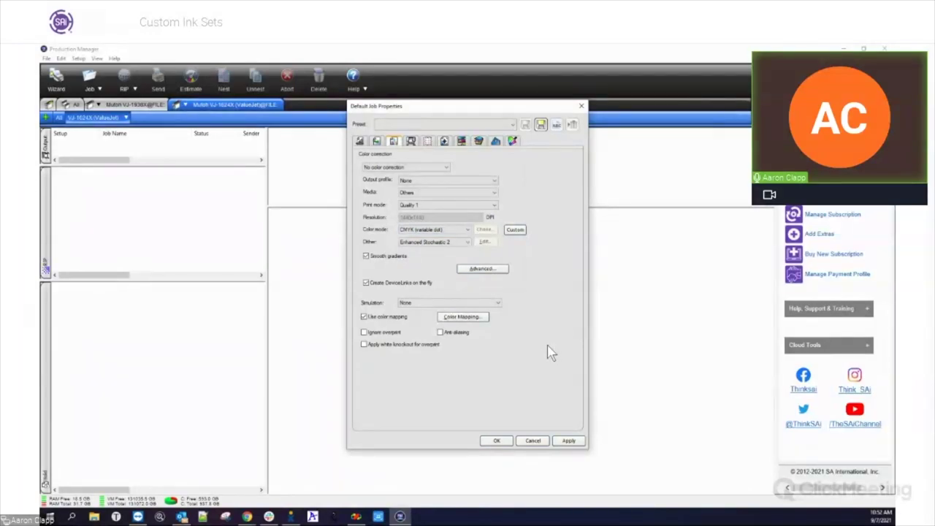
View the VJ-1624X (ValueJet) custom spot color mapping and close the default job properties without changes.
left_click_drag(450, 110, 423, 123)
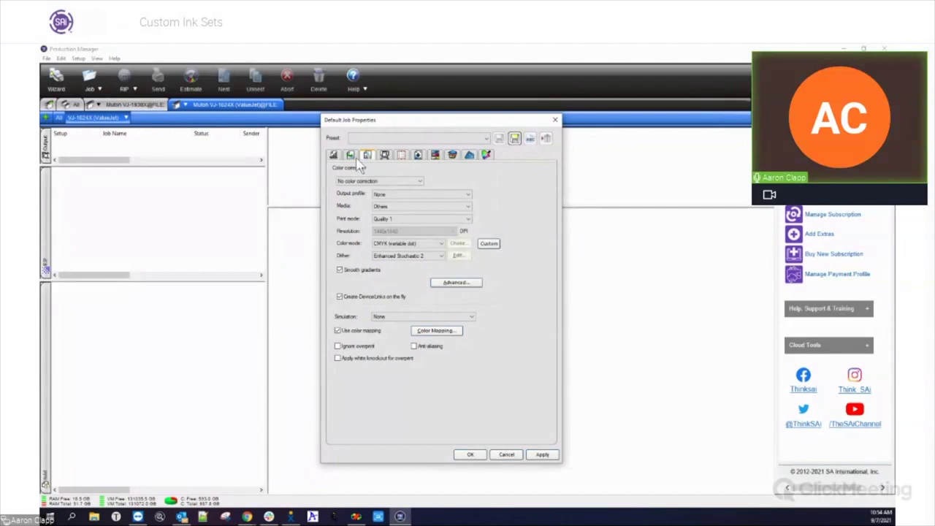
left_click(439, 332)
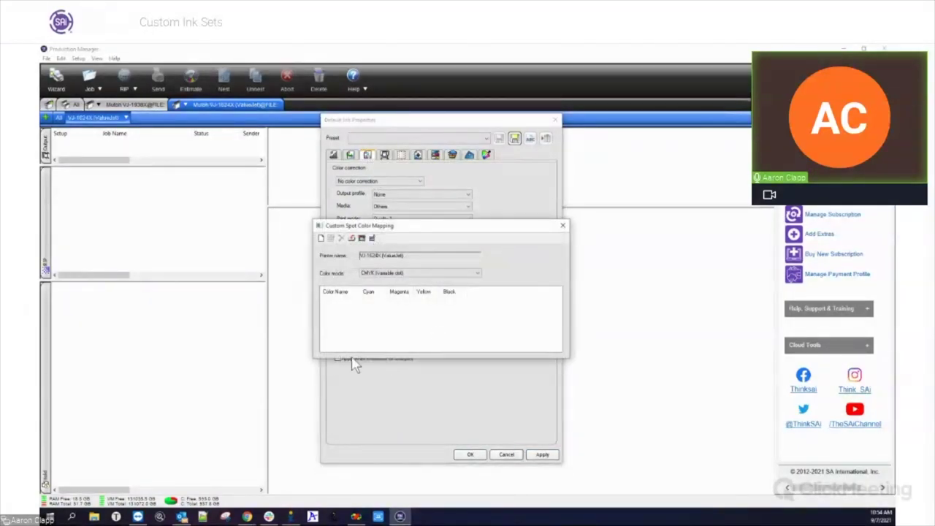
left_click(563, 225)
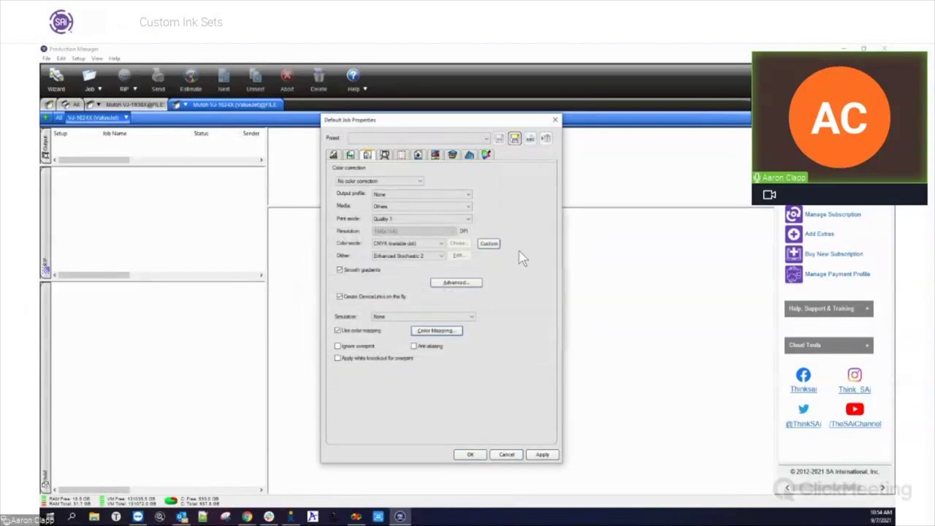
left_click(555, 121)
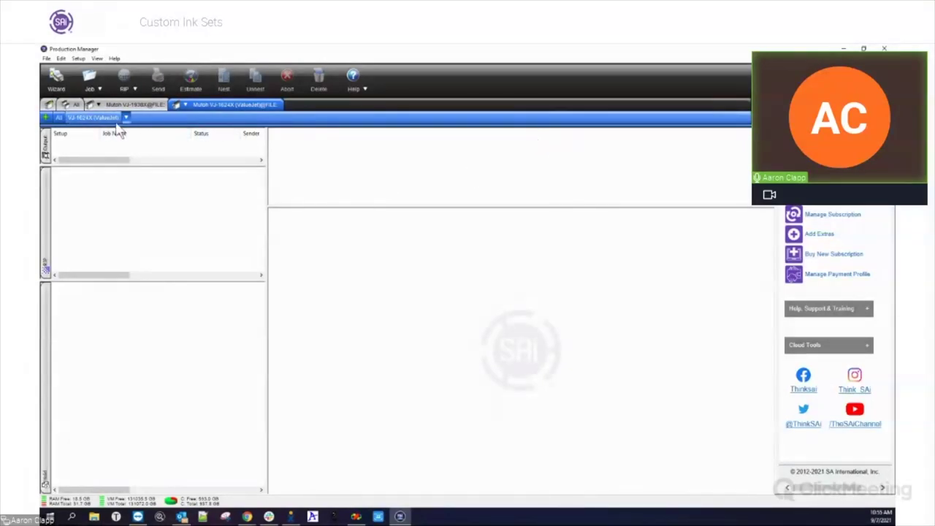
left_click(132, 104)
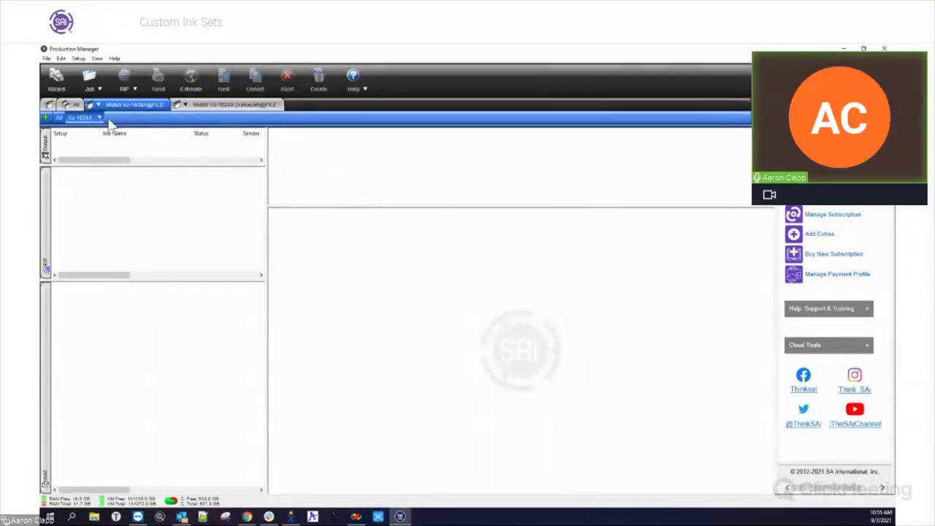
left_click(99, 119)
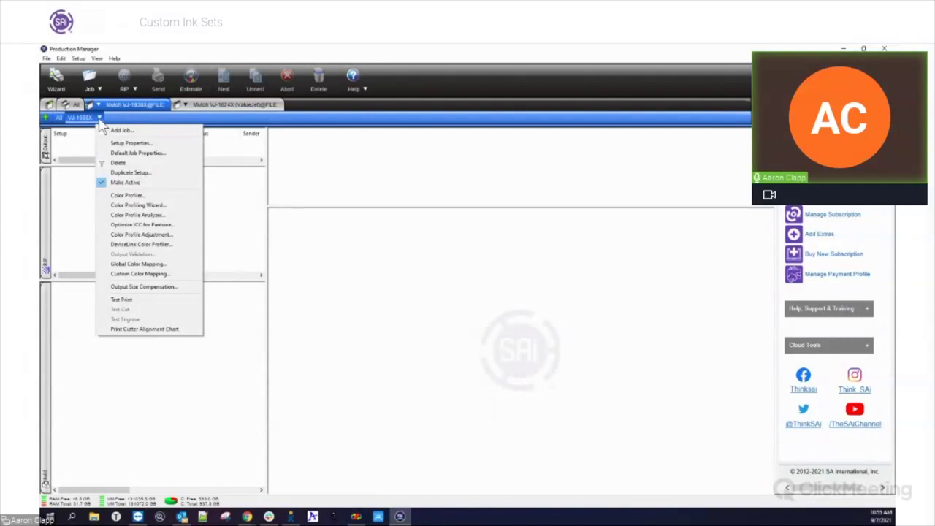
left_click(223, 202)
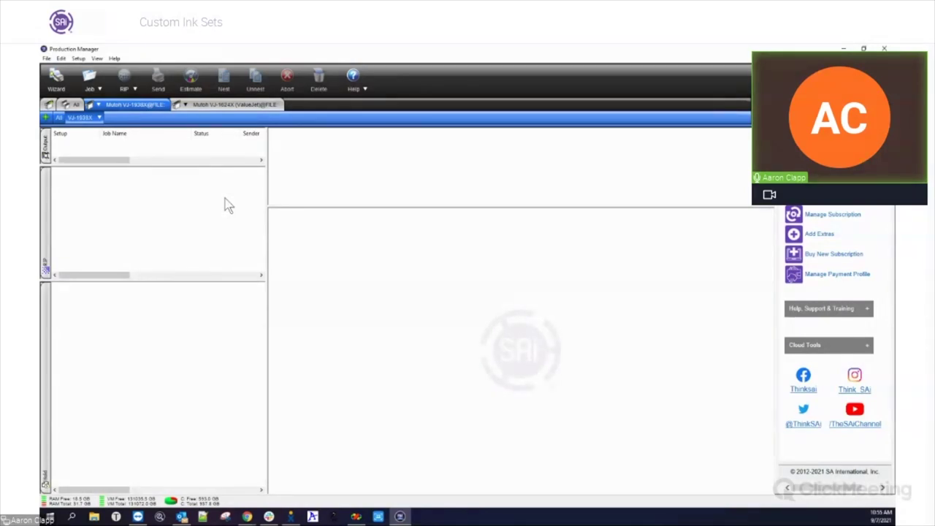
Open the custom spot color mapping from the color settings of the VJ-1624X (ValueJet) default job properties.
left_click(223, 108)
left_click(126, 118)
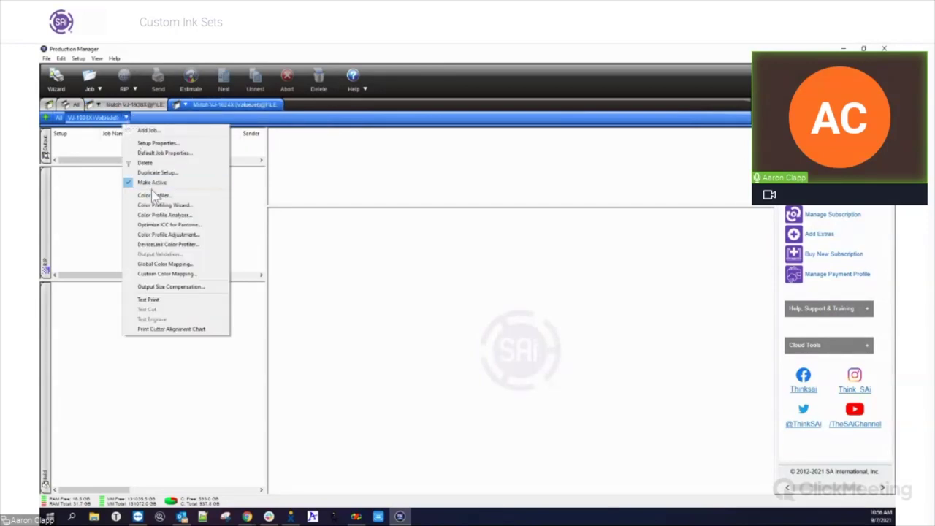
left_click(157, 153)
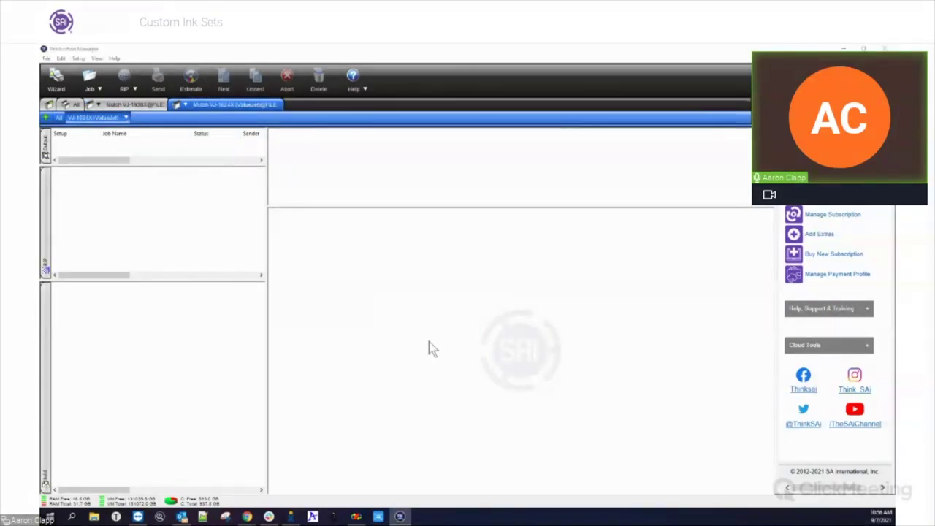
left_click(393, 141)
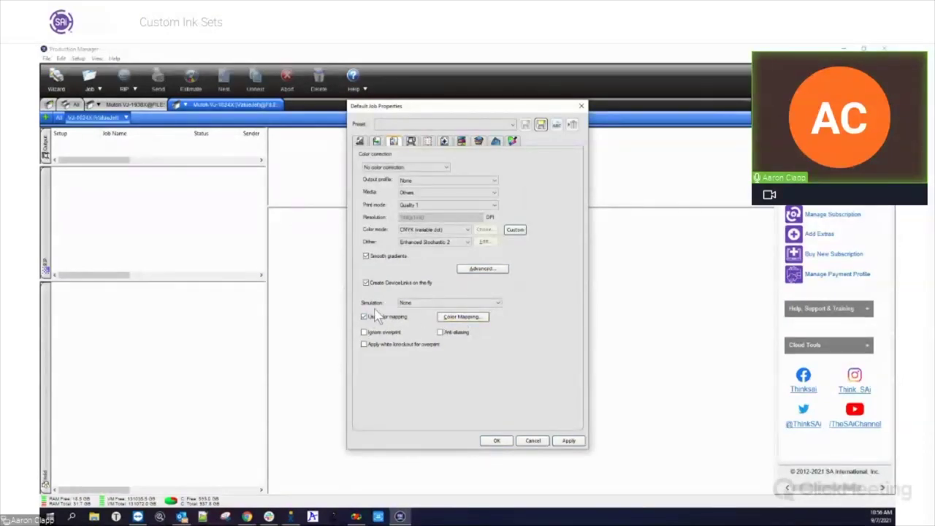
left_click(474, 317)
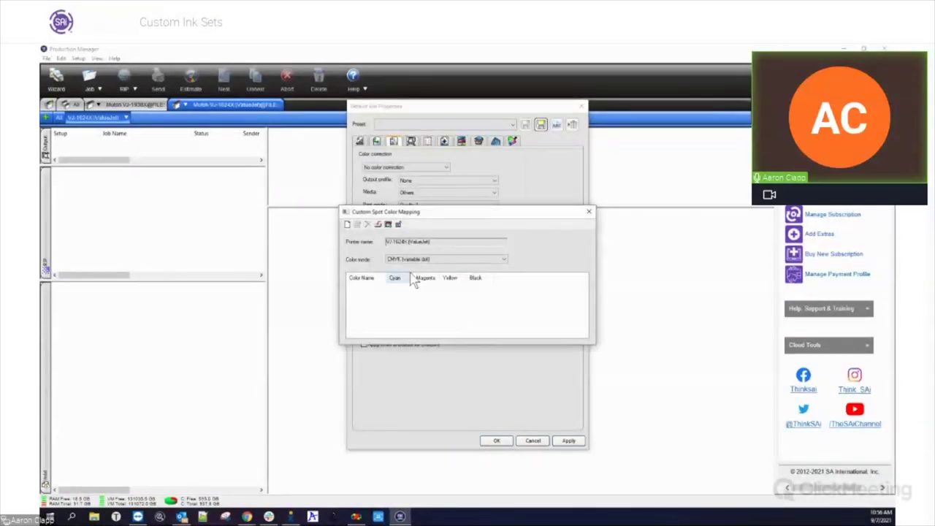
View the ink fields for a new custom spot color, discard it, and close the mapping and default job properties.
left_click(348, 224)
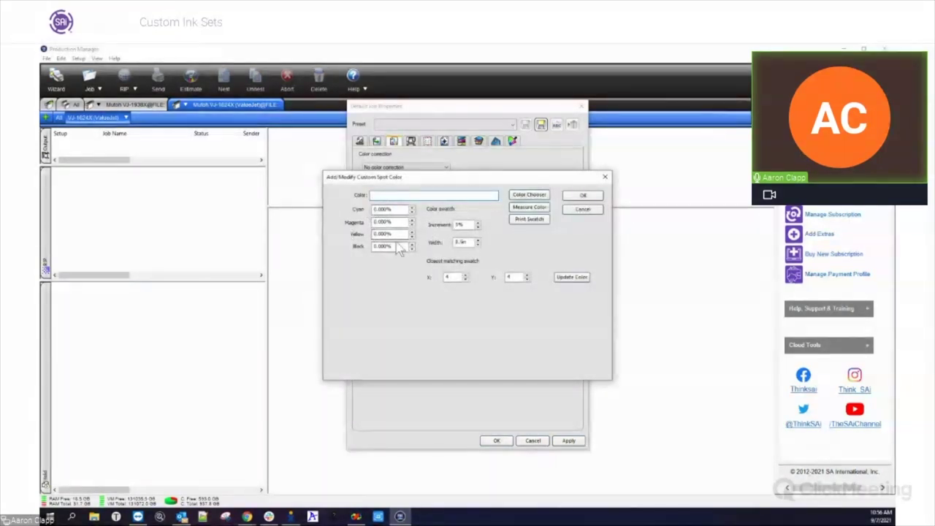
left_click(605, 177)
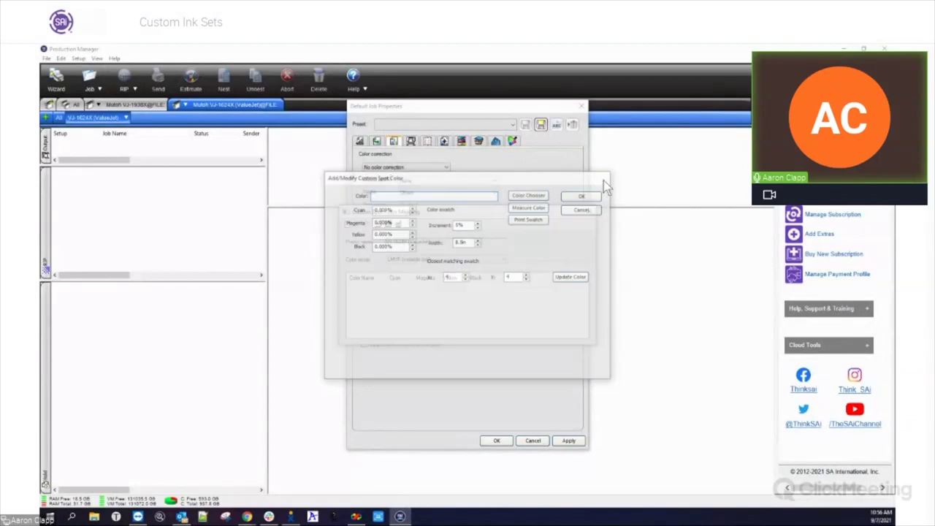
left_click(589, 212)
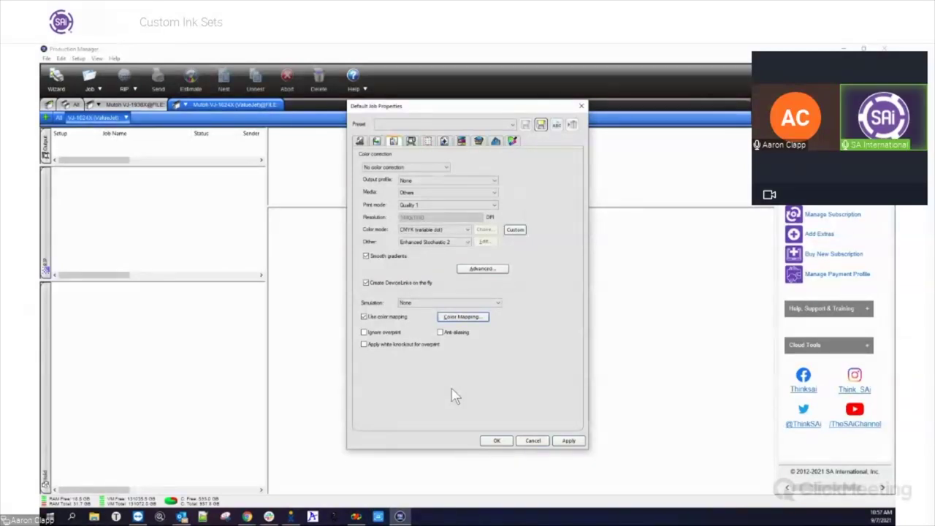
left_click(502, 441)
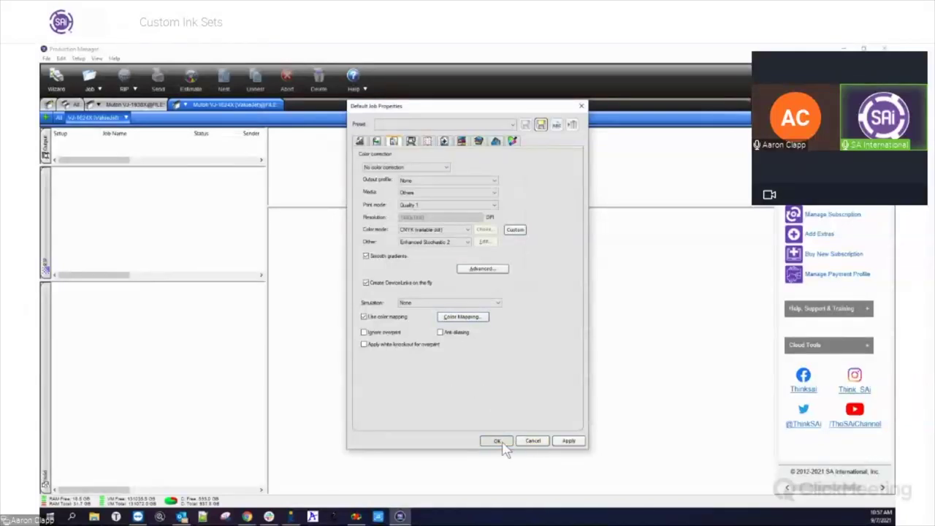